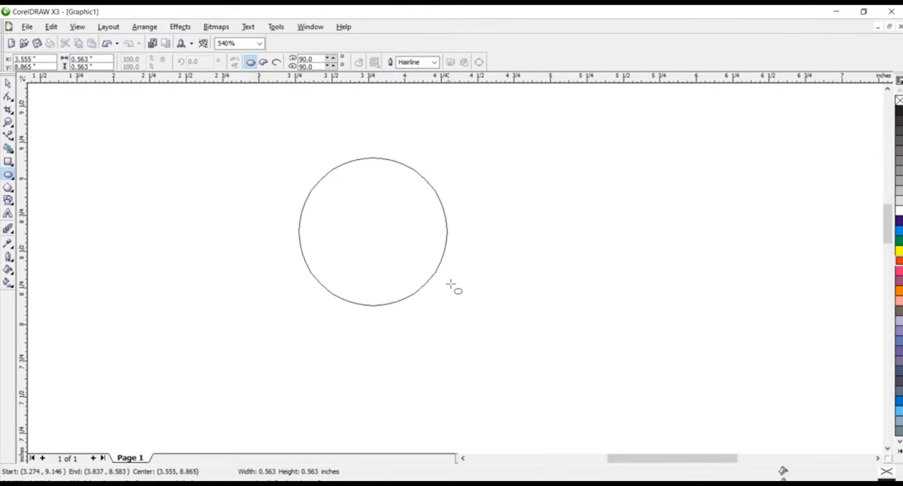
- Draw a circle about 1.5 inches in diameter and move it slightly upward
{"action": "key", "text": "space"}
{"action": "left_click", "coordinate": [543, 173]}
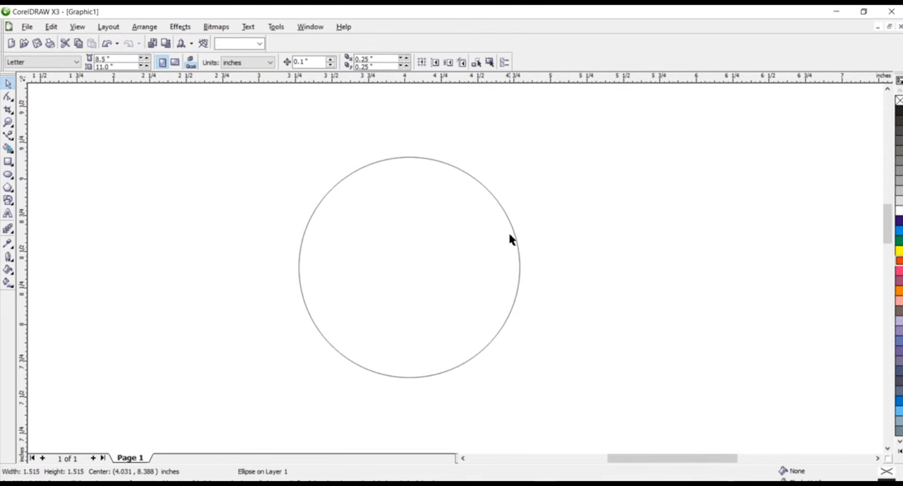
{"action": "left_click_drag", "start_coordinate": [512, 232], "coordinate": [515, 221]}
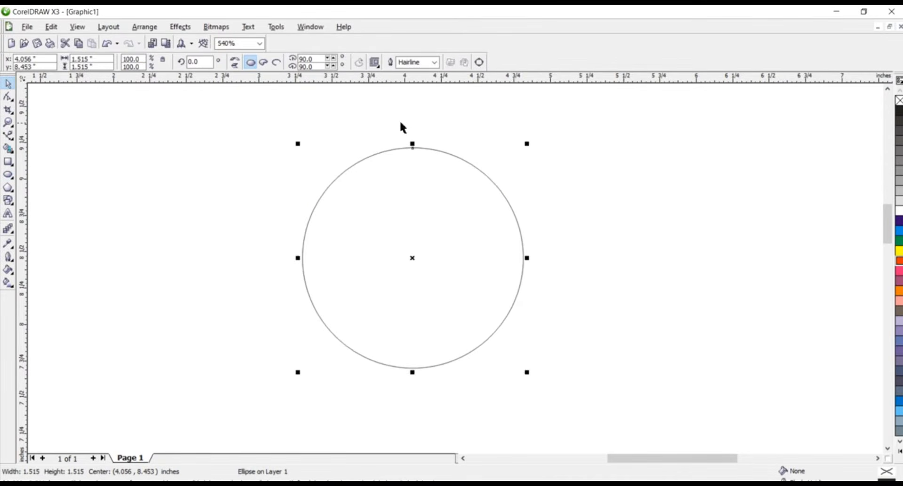
- Convert the circle to an arc and reshape it into a quarter pie wedge spanning 180 to 270 degrees
{"action": "left_click", "coordinate": [277, 62]}
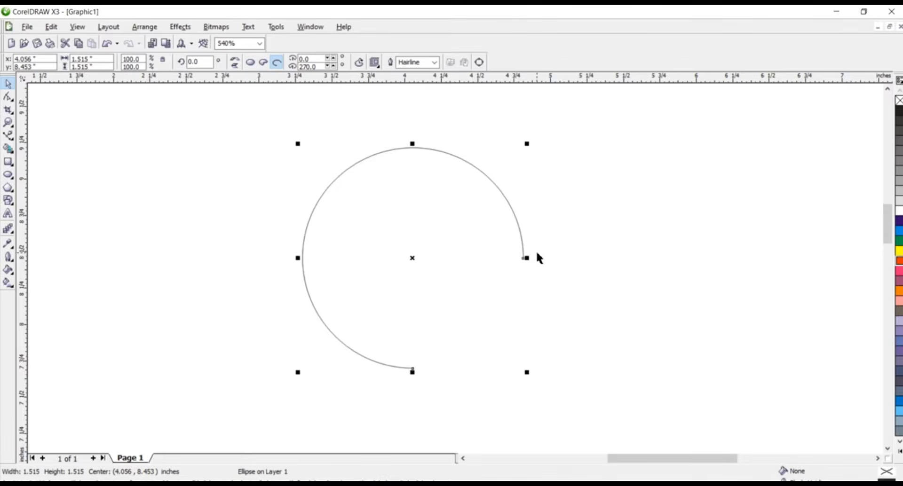
{"action": "left_click", "coordinate": [8, 96]}
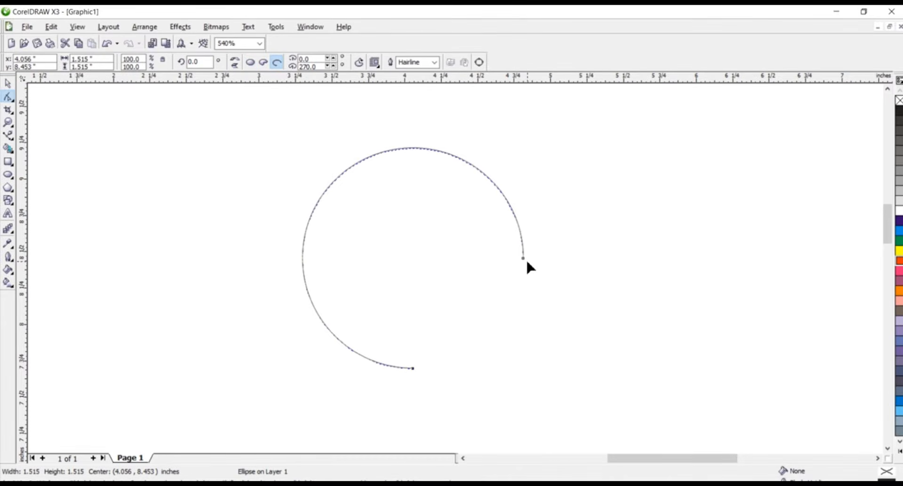
{"action": "left_click_drag", "start_coordinate": [522, 258], "coordinate": [370, 263]}
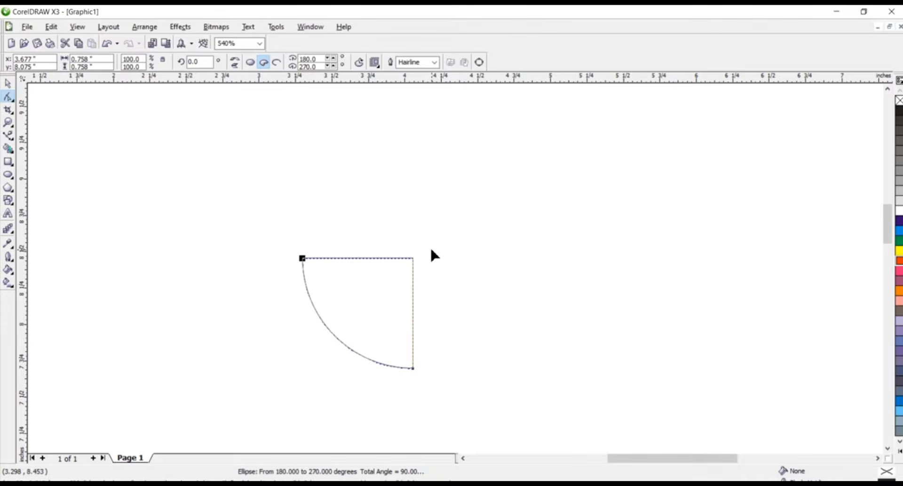
{"action": "key", "text": "space"}
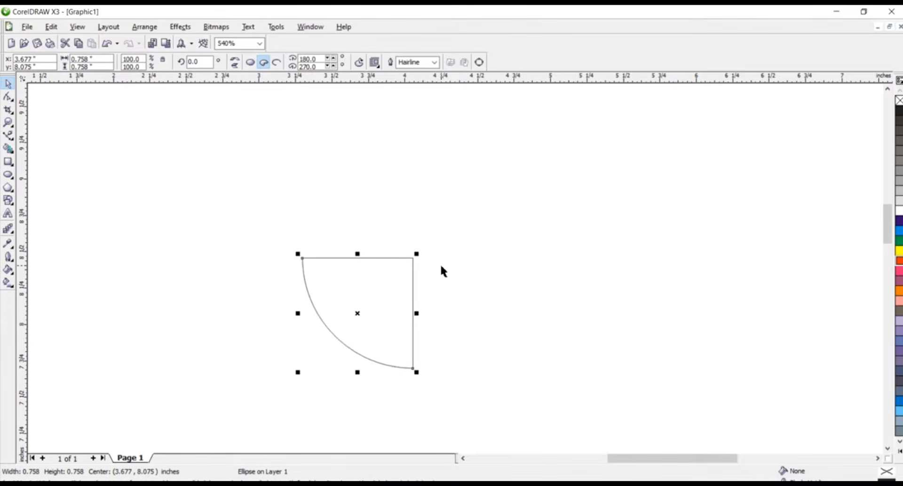
{"action": "right_click", "coordinate": [414, 281]}
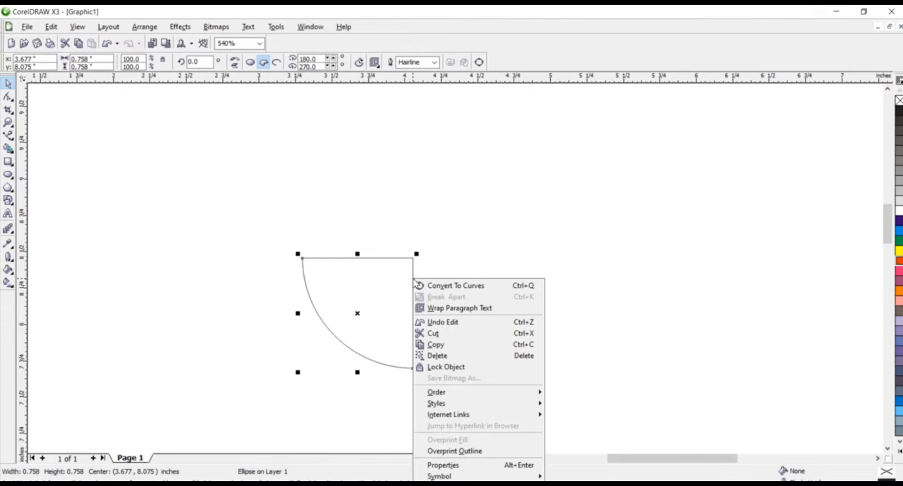
{"action": "key", "text": "Escape"}
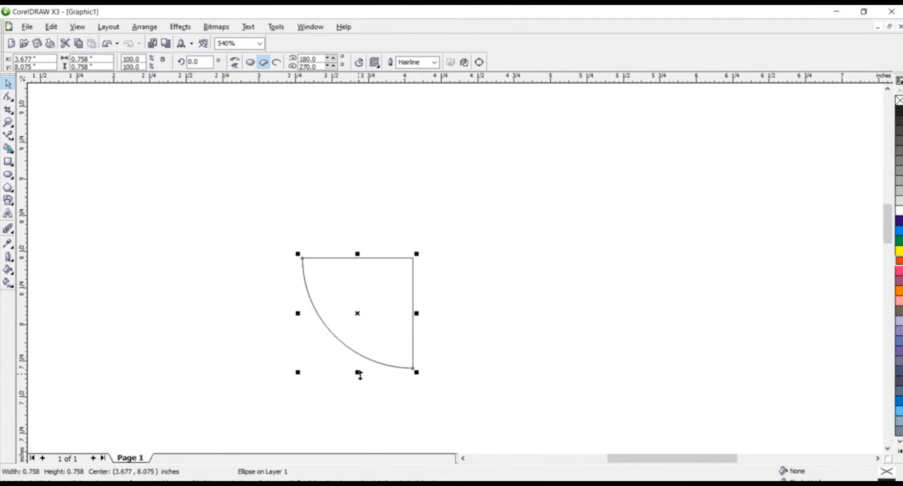
- Mirror a copy of the quarter wedge upward, and mirror a copy of both wedges to the right to complete the circle
{"action": "left_click_drag", "start_coordinate": [358, 373], "coordinate": [369, 259]}
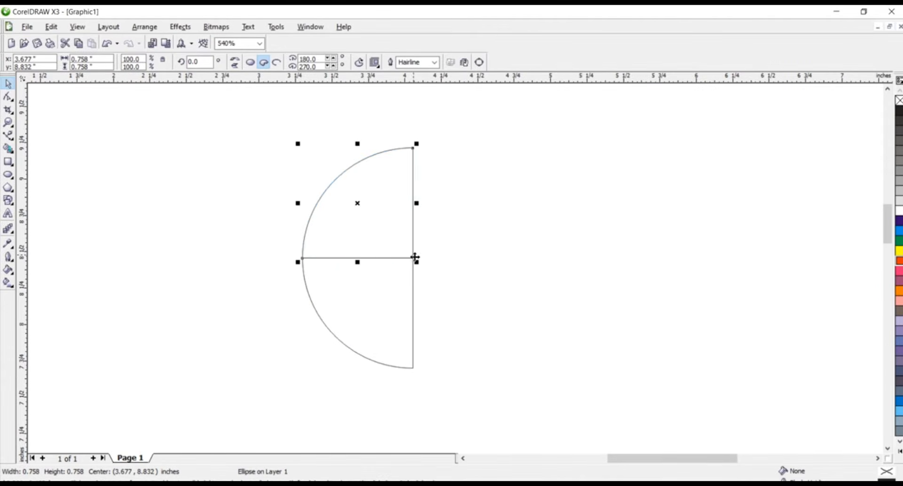
{"action": "left_click_drag", "start_coordinate": [464, 126], "coordinate": [297, 382]}
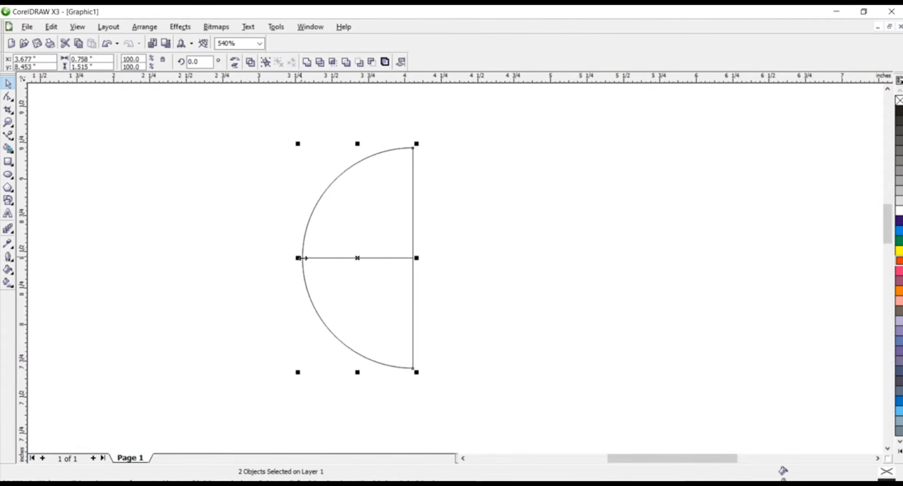
{"action": "left_click_drag", "start_coordinate": [298, 258], "coordinate": [439, 261]}
{"action": "left_click", "coordinate": [311, 179]}
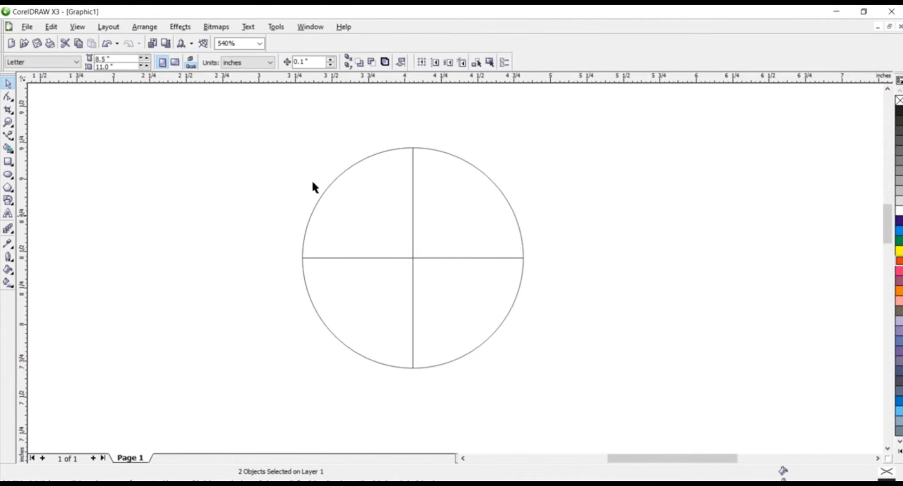
- Fill the circle's upper-right quarter with cyan and its upper-left quarter with yellow
{"action": "left_click", "coordinate": [477, 171]}
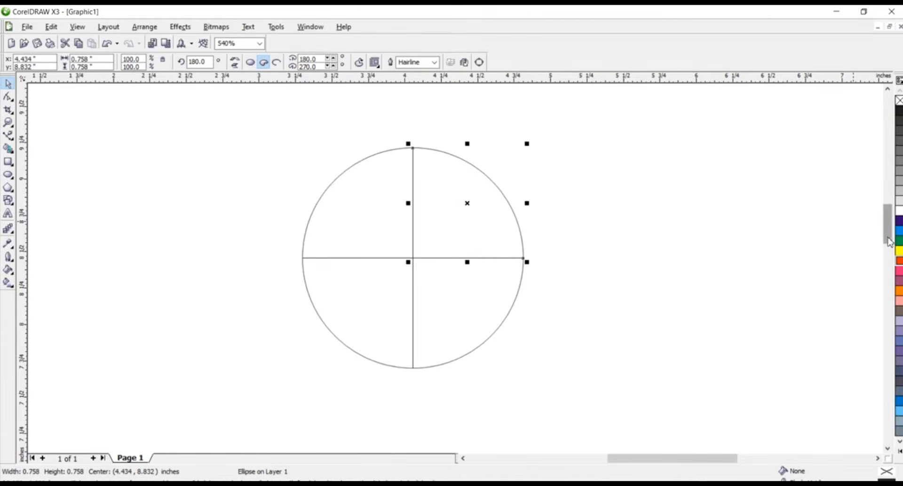
{"action": "left_click", "coordinate": [898, 230]}
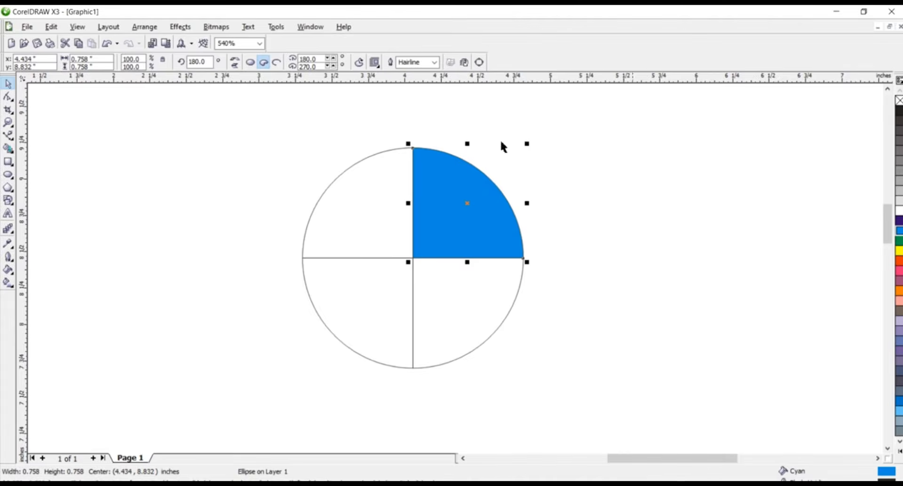
{"action": "left_click", "coordinate": [341, 174]}
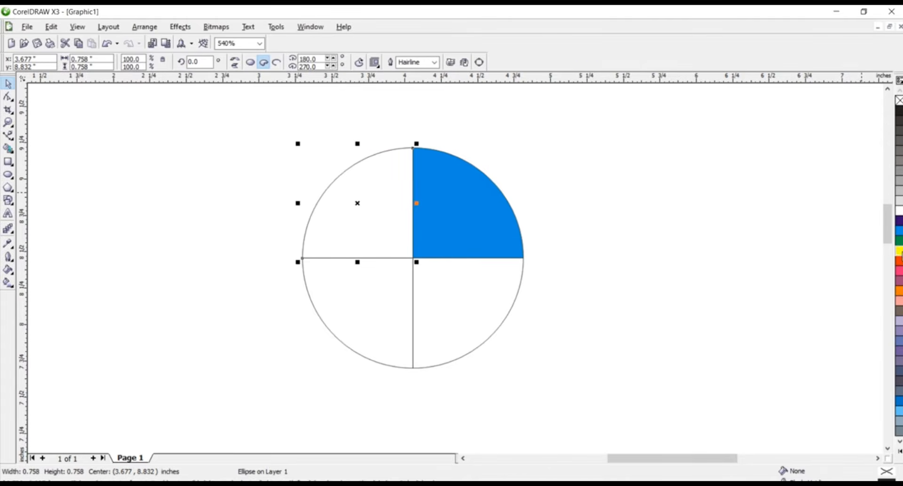
{"action": "left_click", "coordinate": [898, 250]}
- Fill the circle's lower-right quarter with magenta and its lower-left quarter with black
{"action": "left_click", "coordinate": [514, 299]}
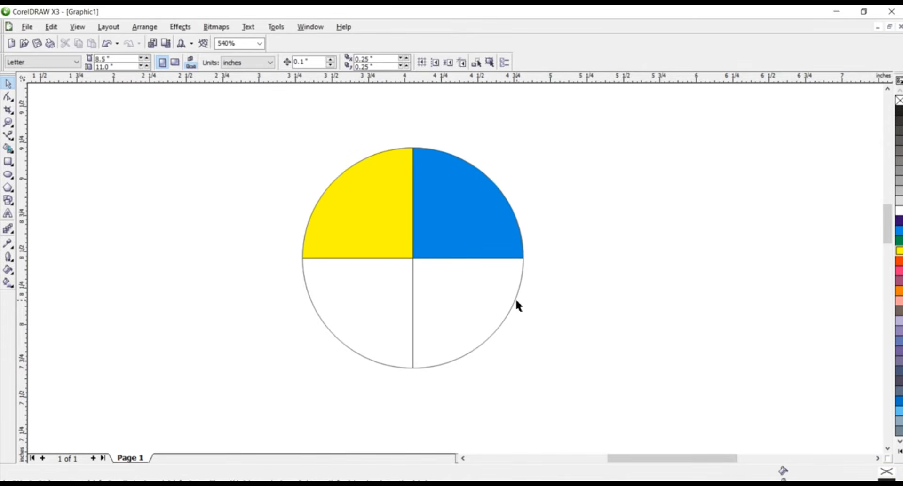
{"action": "left_click", "coordinate": [515, 298]}
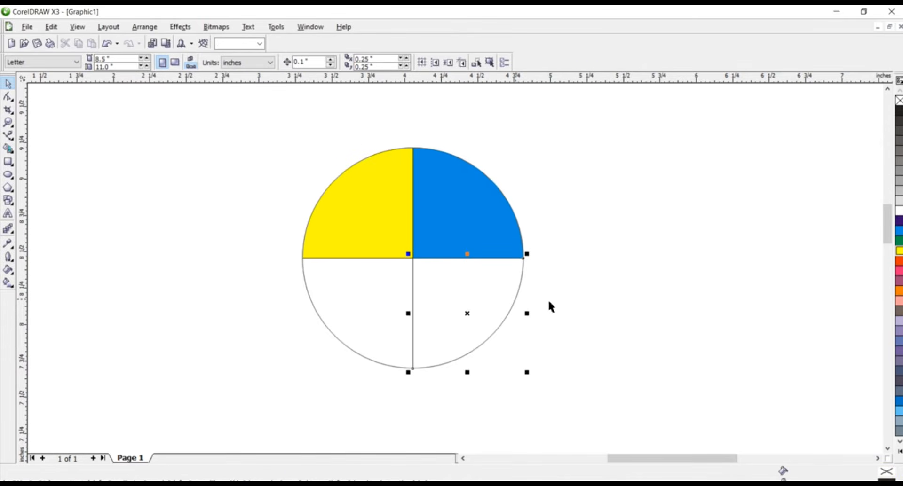
{"action": "left_click", "coordinate": [899, 271]}
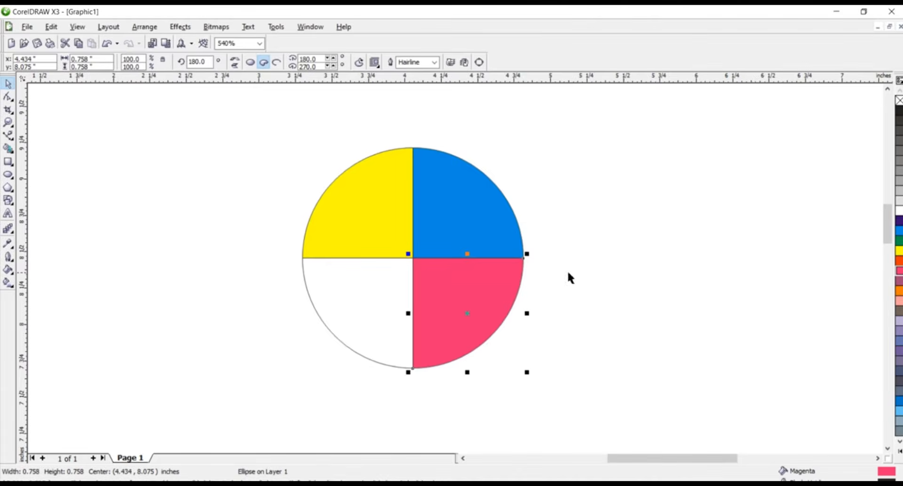
{"action": "left_click", "coordinate": [312, 303]}
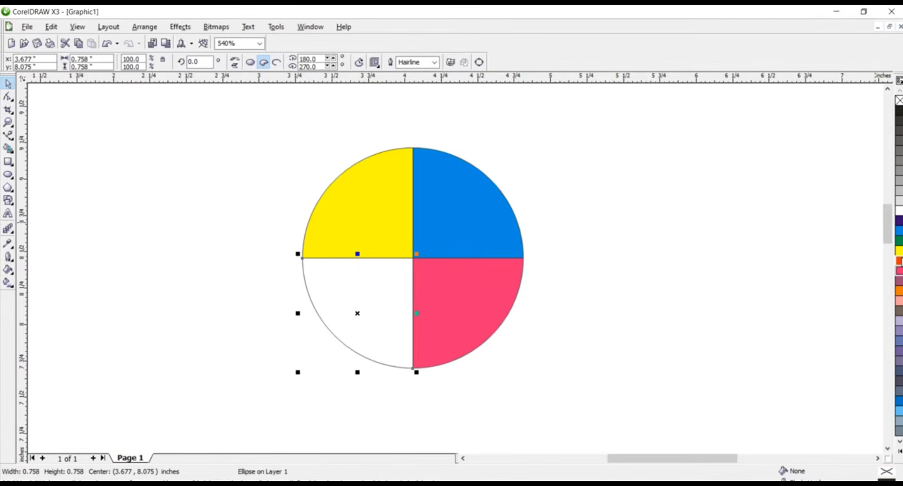
{"action": "left_click", "coordinate": [899, 112]}
{"action": "left_click", "coordinate": [622, 216]}
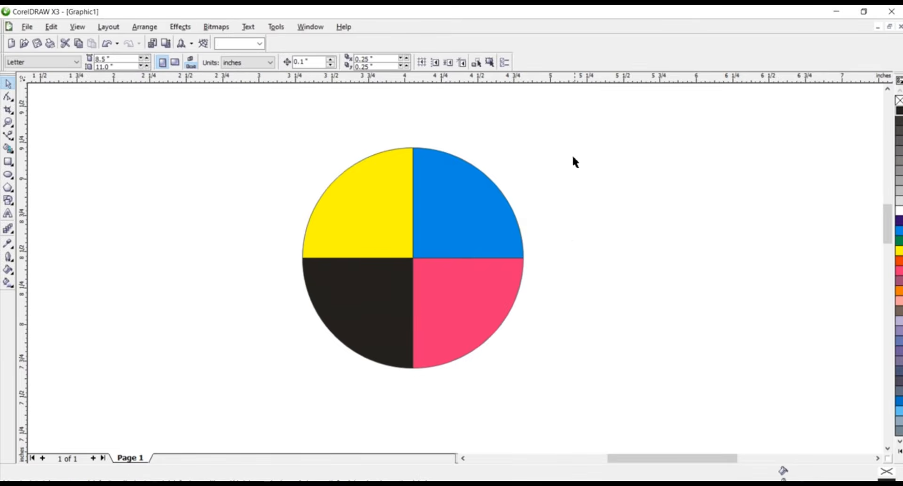
- Switch the cyan quarter to an open arc and back to a pie wedge
{"action": "left_click_drag", "start_coordinate": [601, 108], "coordinate": [252, 386]}
{"action": "left_click", "coordinate": [605, 225]}
{"action": "key", "text": "F2"}
{"action": "left_click_drag", "start_coordinate": [288, 122], "coordinate": [583, 398]}
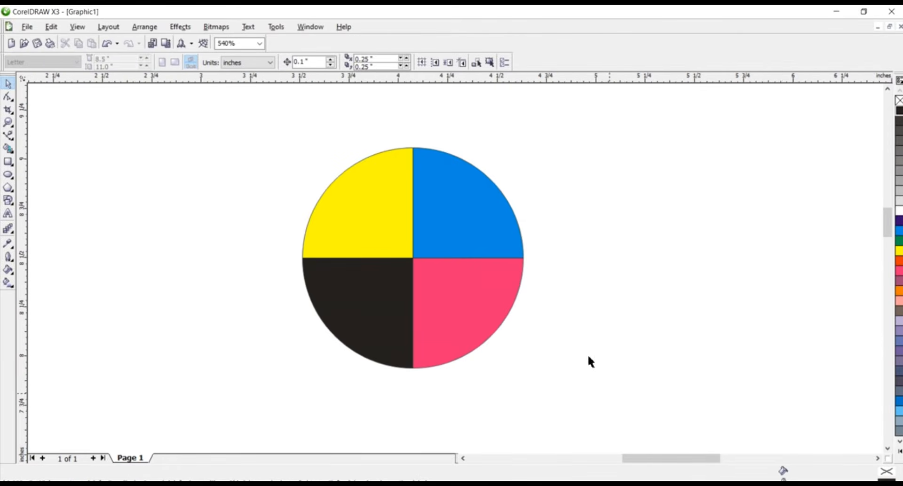
{"action": "left_click", "coordinate": [462, 198]}
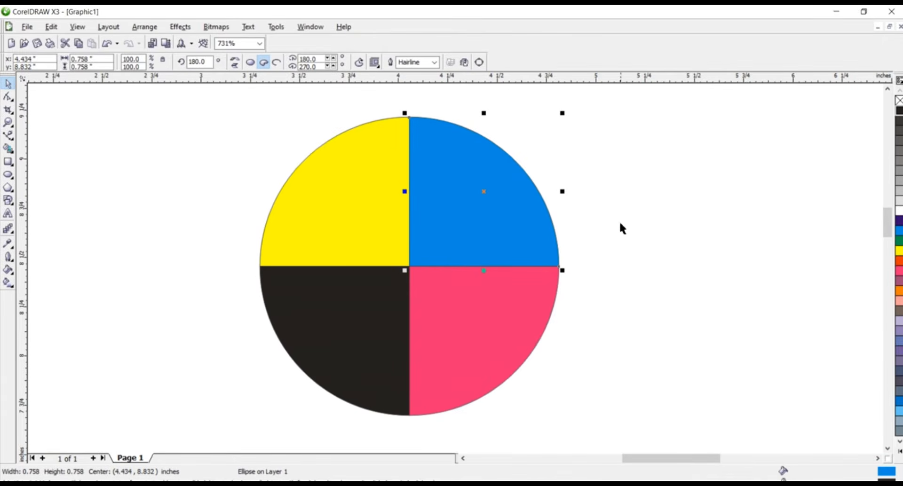
{"action": "left_click", "coordinate": [276, 61]}
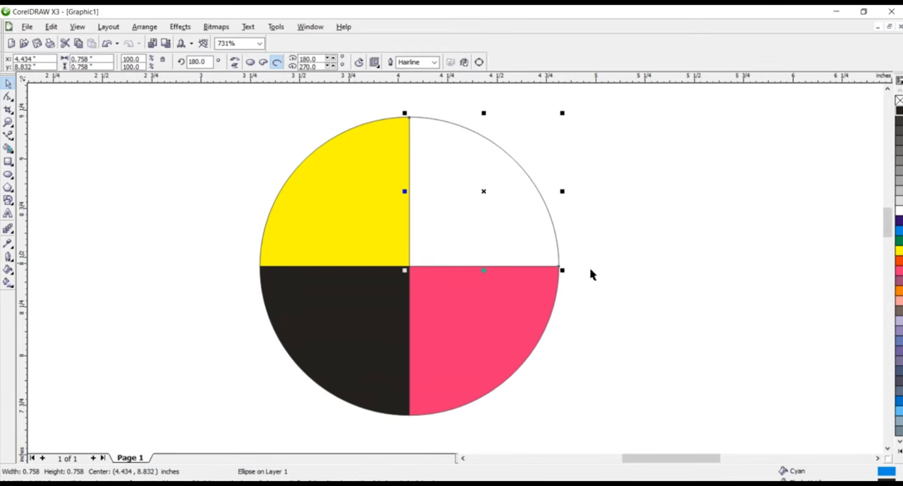
{"action": "left_click", "coordinate": [264, 61]}
{"action": "left_click", "coordinate": [723, 159]}
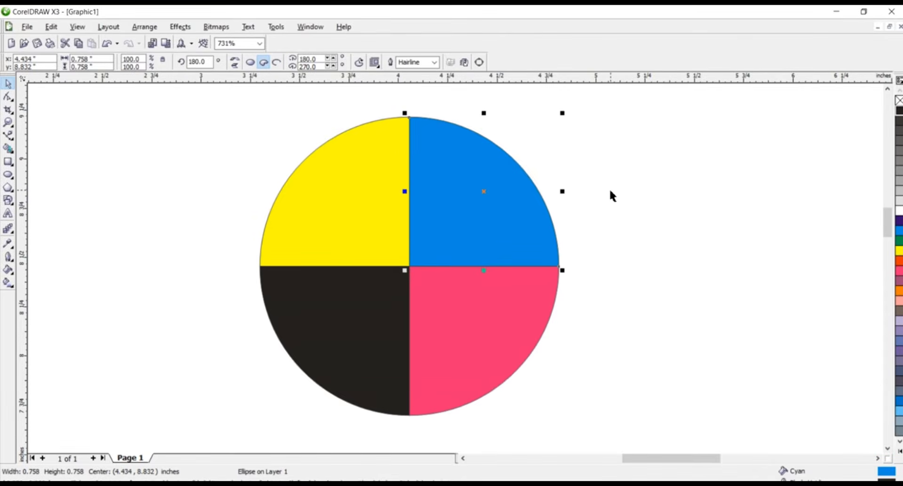
- Offset the cyan quarter from the circle by 0.1 inch to the right and 0.1 inch upward
{"action": "left_click", "coordinate": [525, 230]}
{"action": "key", "text": "Right"}
{"action": "key", "text": "Up"}
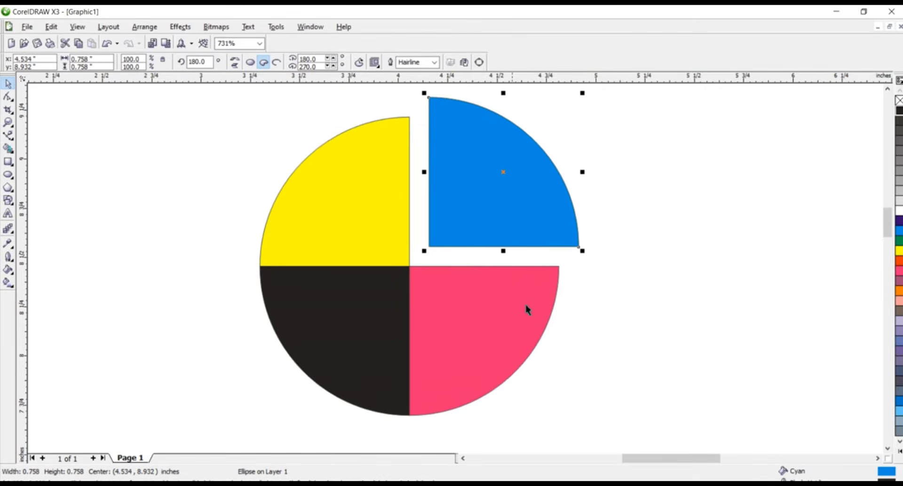
{"action": "key", "text": "Escape"}
- Remove the outlines from the magenta, black and yellow quarters
{"action": "left_click", "coordinate": [466, 322]}
{"action": "left_click", "coordinate": [355, 329], "text": "shift"}
{"action": "left_click", "coordinate": [349, 248], "text": "shift"}
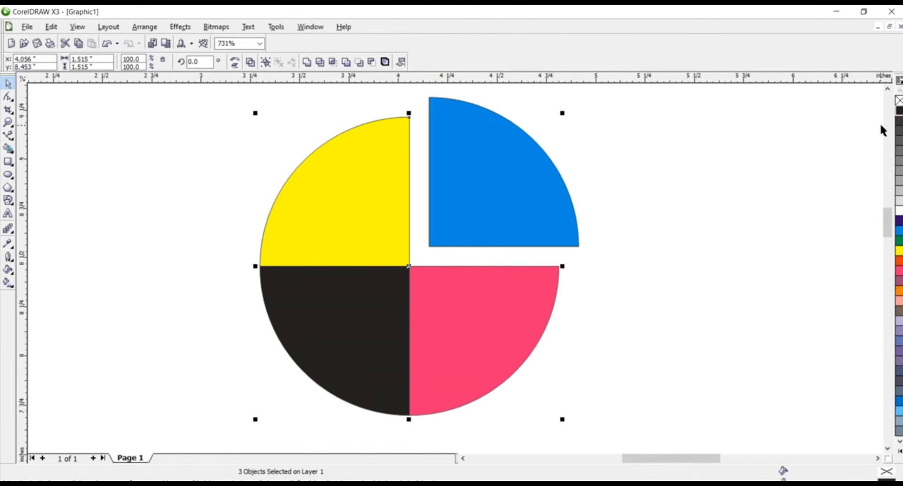
{"action": "left_click", "coordinate": [577, 382]}
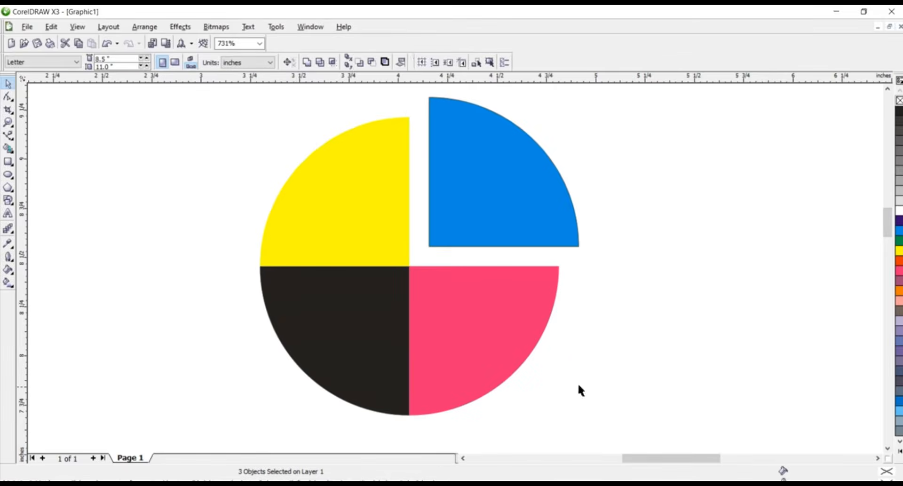
- Apply a linear gradient to the magenta quarter, running from magenta at the curved edge to white near the circle's centre
{"action": "left_click", "coordinate": [486, 325]}
{"action": "left_click", "coordinate": [570, 318]}
{"action": "left_click", "coordinate": [479, 325]}
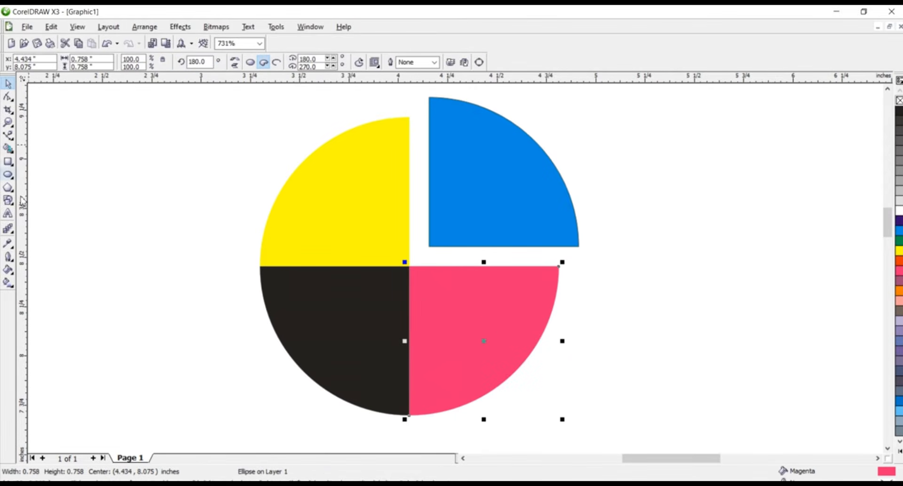
{"action": "left_click", "coordinate": [7, 284]}
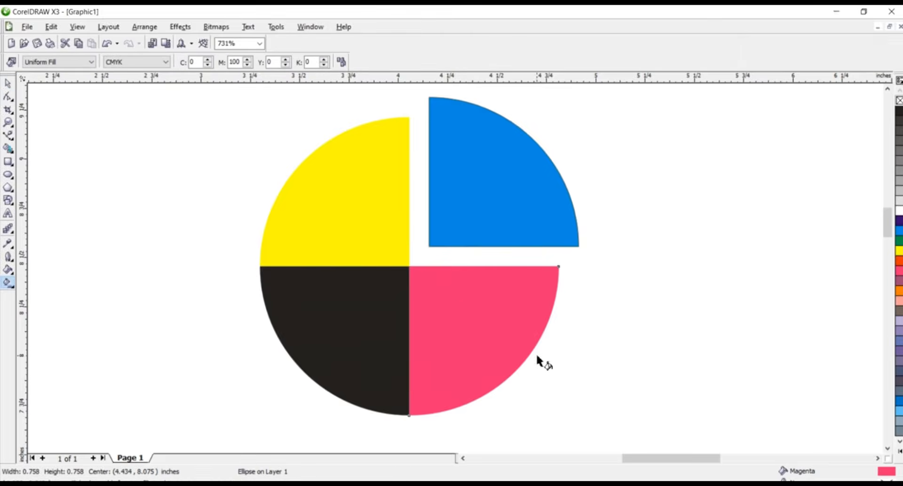
{"action": "left_click_drag", "start_coordinate": [535, 359], "coordinate": [425, 295]}
{"action": "left_click_drag", "start_coordinate": [535, 358], "coordinate": [522, 385]}
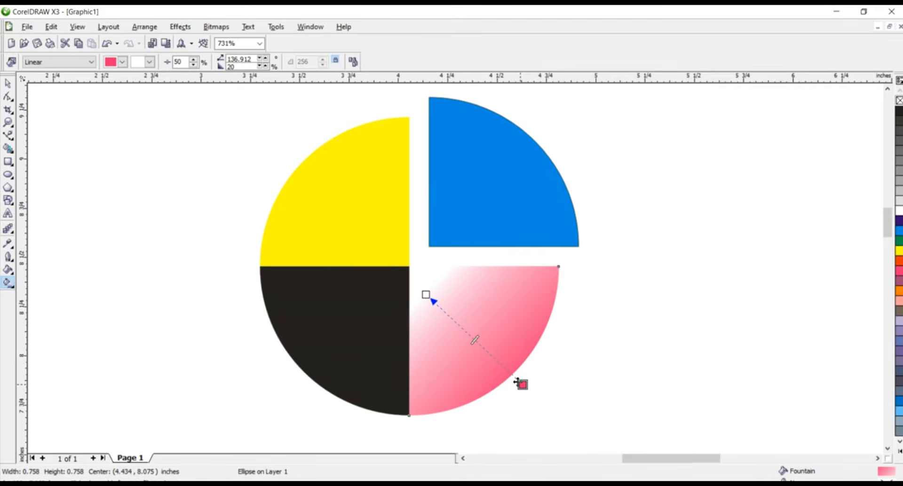
- Change the magenta quarter's gradient to radial and place its white centre at the wedge's inner corner
{"action": "left_click", "coordinate": [75, 62]}
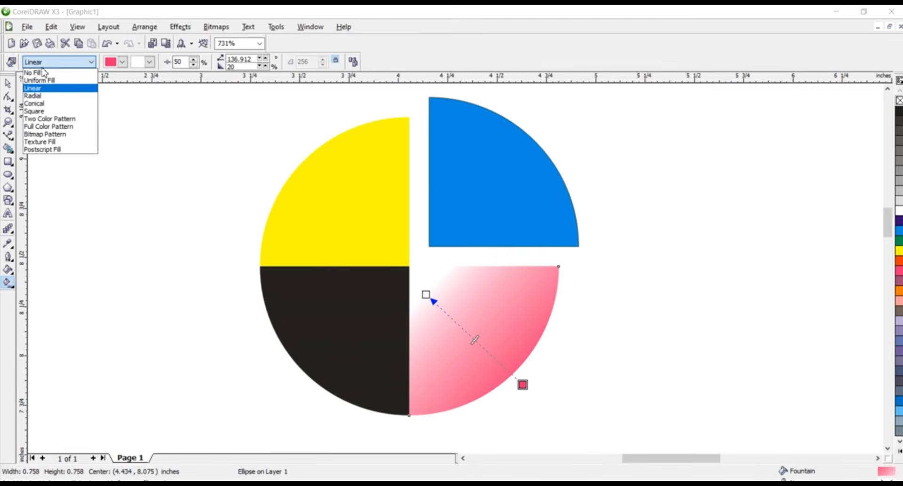
{"action": "left_click", "coordinate": [46, 96]}
{"action": "left_click_drag", "start_coordinate": [453, 309], "coordinate": [396, 253]}
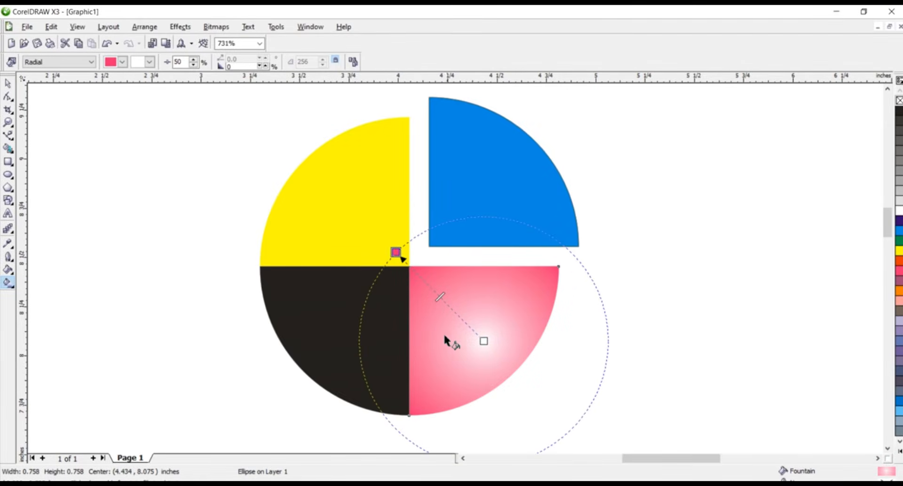
{"action": "left_click_drag", "start_coordinate": [514, 316], "coordinate": [434, 302]}
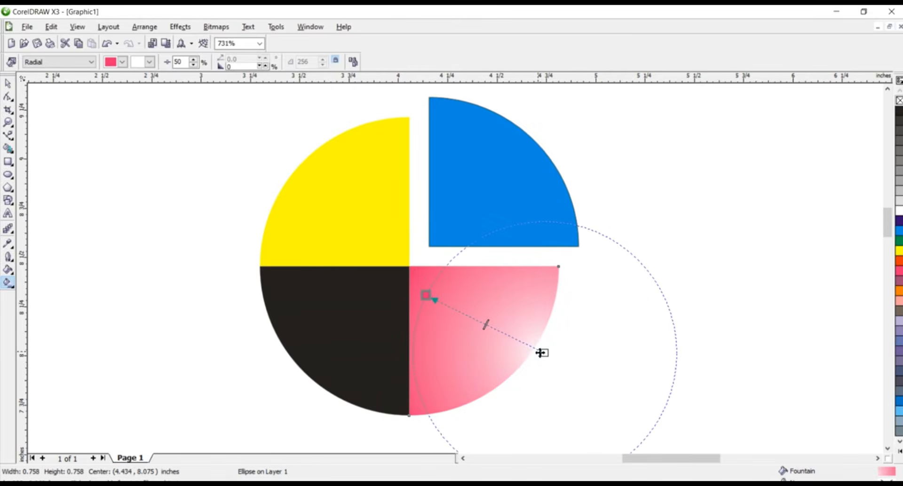
{"action": "left_click_drag", "start_coordinate": [540, 353], "coordinate": [412, 268]}
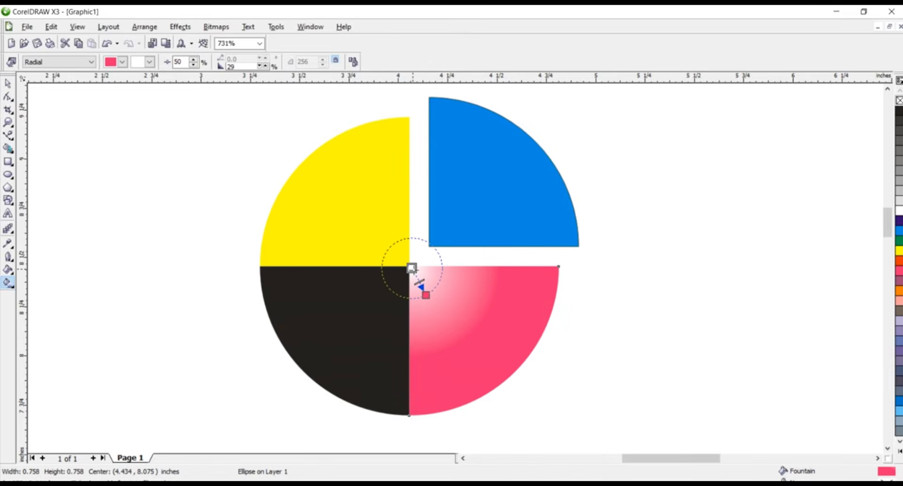
- Apply a radial fountain fill to the black quarter, placing its white centre at the wedge's inner corner and extending the black end slightly
{"action": "left_click", "coordinate": [318, 333]}
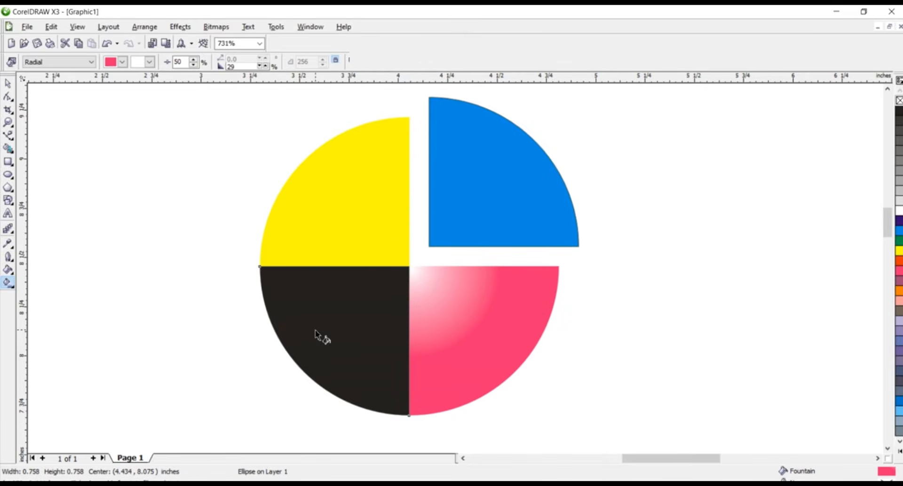
{"action": "left_click", "coordinate": [61, 66]}
{"action": "left_click", "coordinate": [60, 95]}
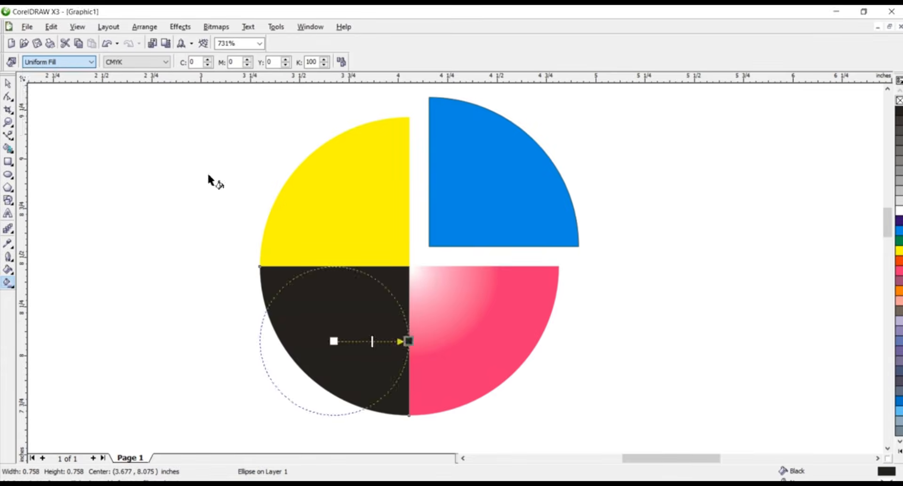
{"action": "left_click_drag", "start_coordinate": [346, 343], "coordinate": [405, 271]}
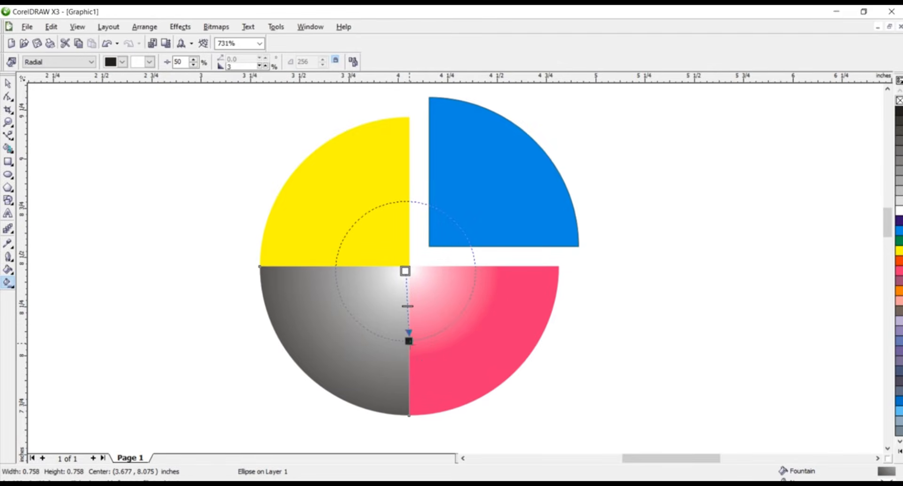
{"action": "left_click_drag", "start_coordinate": [408, 341], "coordinate": [409, 350]}
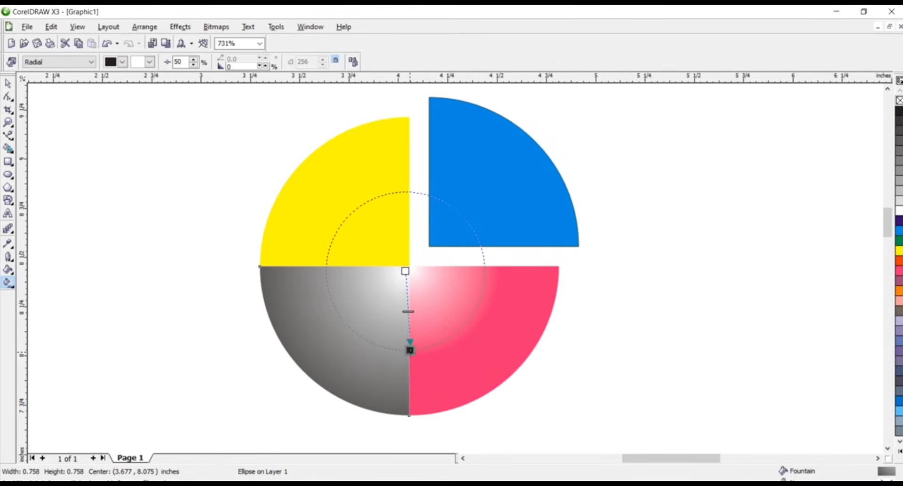
- Apply a radial fountain fill to the yellow quarter and place its white centre at the wedge's inner corner
{"action": "left_click", "coordinate": [359, 186]}
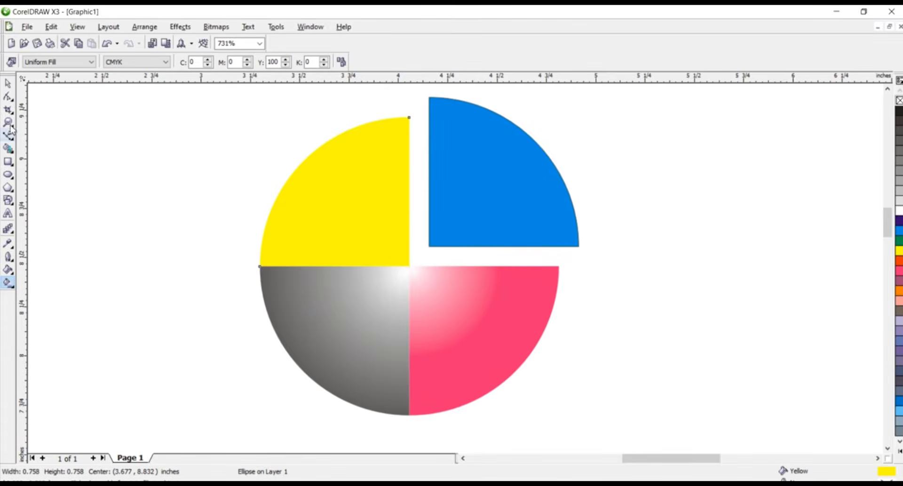
{"action": "left_click", "coordinate": [65, 62]}
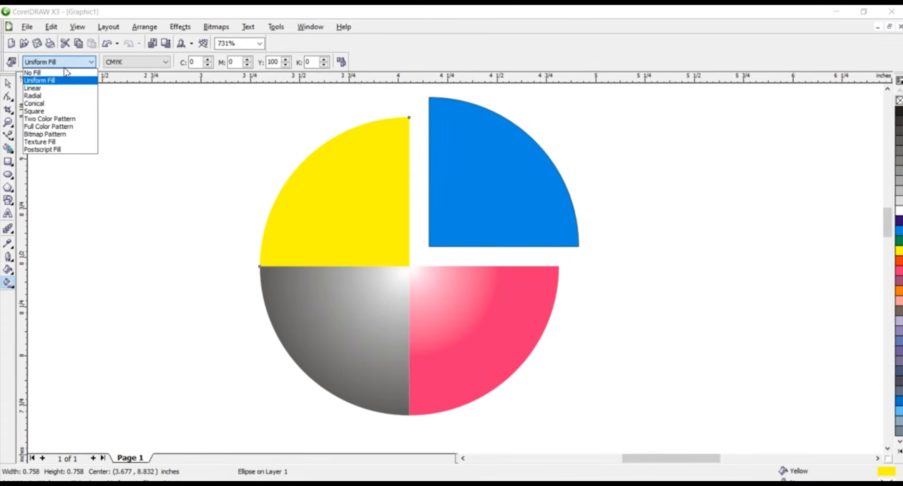
{"action": "left_click", "coordinate": [65, 96]}
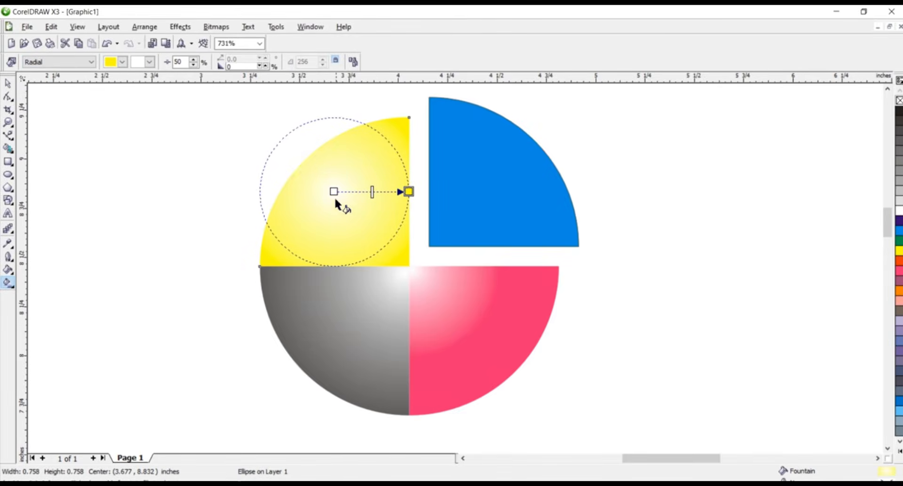
{"action": "left_click_drag", "start_coordinate": [334, 193], "coordinate": [408, 263]}
- Apply a radial fountain fill to the cyan quarter and place its white centre at the wedge's inner corner
{"action": "left_click", "coordinate": [502, 180]}
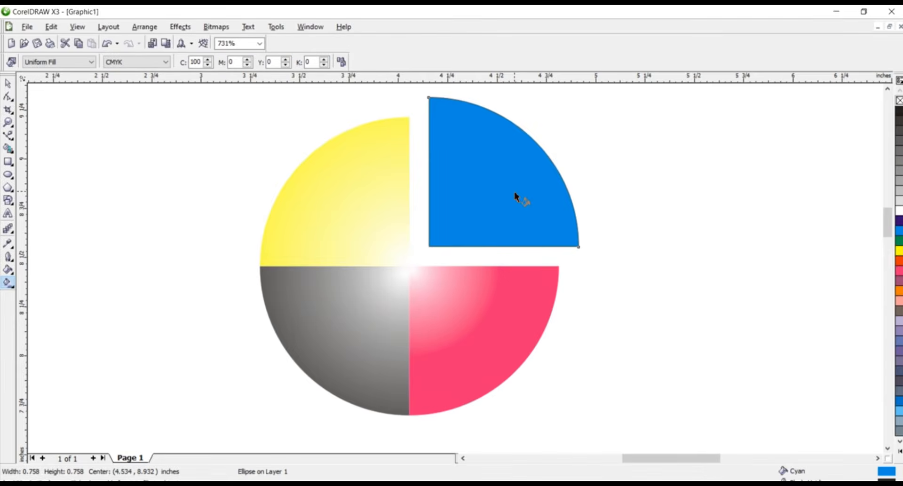
{"action": "key", "text": "space"}
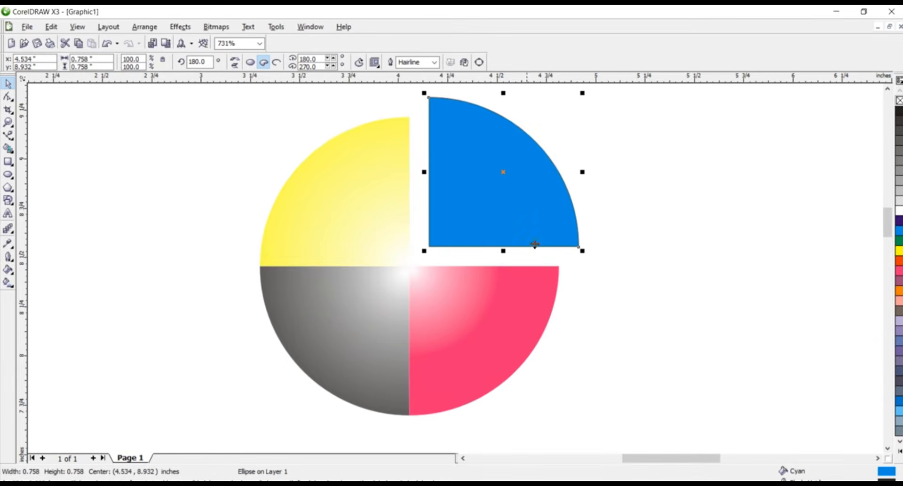
{"action": "left_click", "coordinate": [658, 285]}
{"action": "left_click", "coordinate": [549, 224]}
{"action": "left_click", "coordinate": [664, 282]}
{"action": "left_click", "coordinate": [540, 238]}
{"action": "left_click", "coordinate": [8, 282]}
{"action": "left_click", "coordinate": [48, 65]}
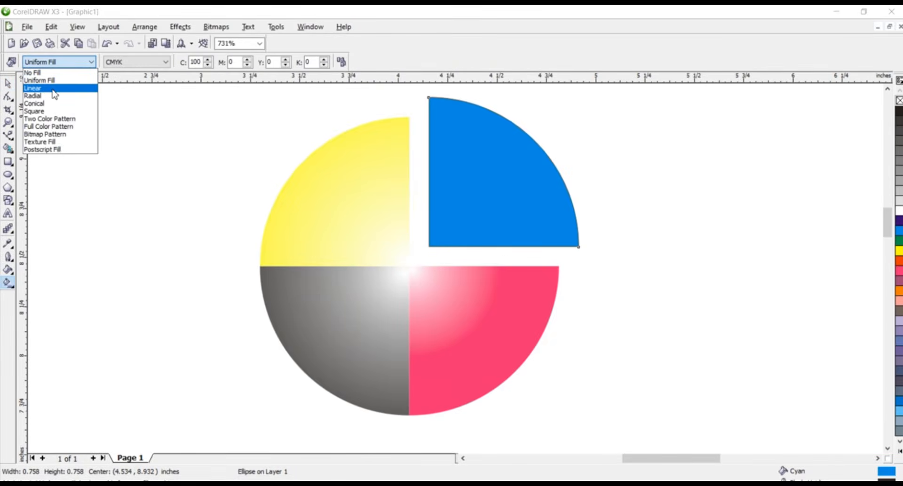
{"action": "left_click", "coordinate": [58, 103]}
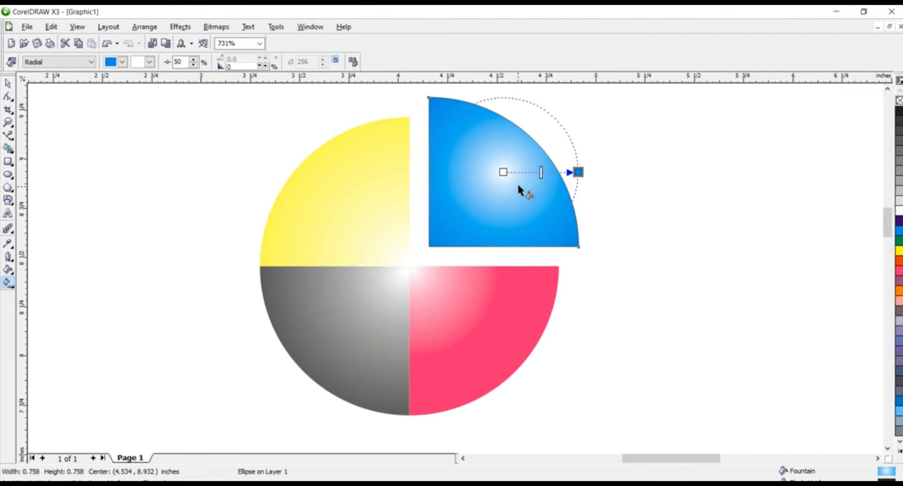
{"action": "left_click_drag", "start_coordinate": [504, 173], "coordinate": [433, 244]}
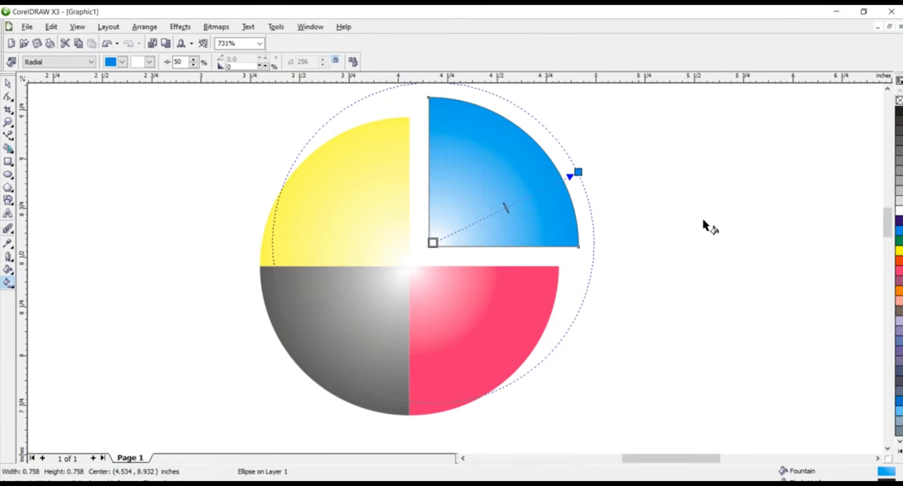
- Select all four quarters and remove the outline that remains on the cyan quarter
{"action": "key", "text": "space"}
{"action": "left_click", "coordinate": [673, 235]}
{"action": "left_click_drag", "start_coordinate": [640, 100], "coordinate": [249, 415]}
{"action": "left_click_drag", "start_coordinate": [634, 99], "coordinate": [234, 397]}
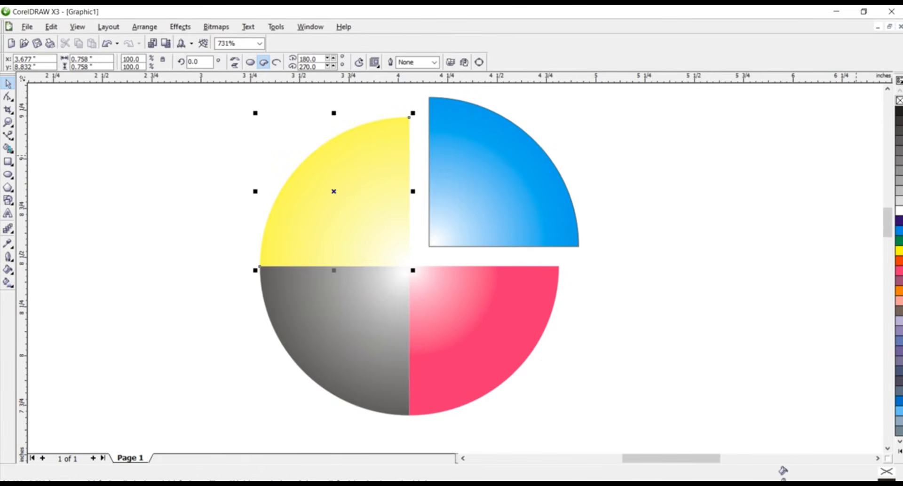
{"action": "left_click", "coordinate": [616, 162]}
{"action": "key", "text": "F2"}
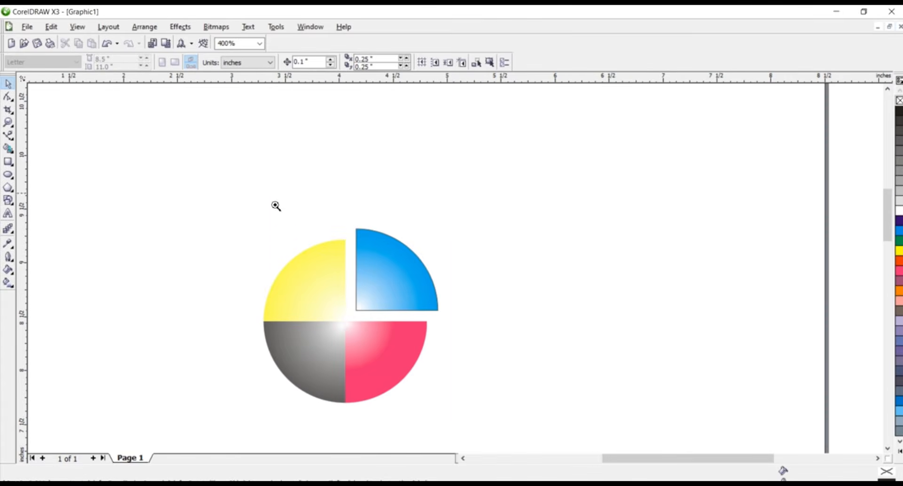
{"action": "left_click_drag", "start_coordinate": [274, 193], "coordinate": [471, 464]}
{"action": "left_click_drag", "start_coordinate": [589, 110], "coordinate": [218, 411]}
{"action": "left_click", "coordinate": [620, 289]}
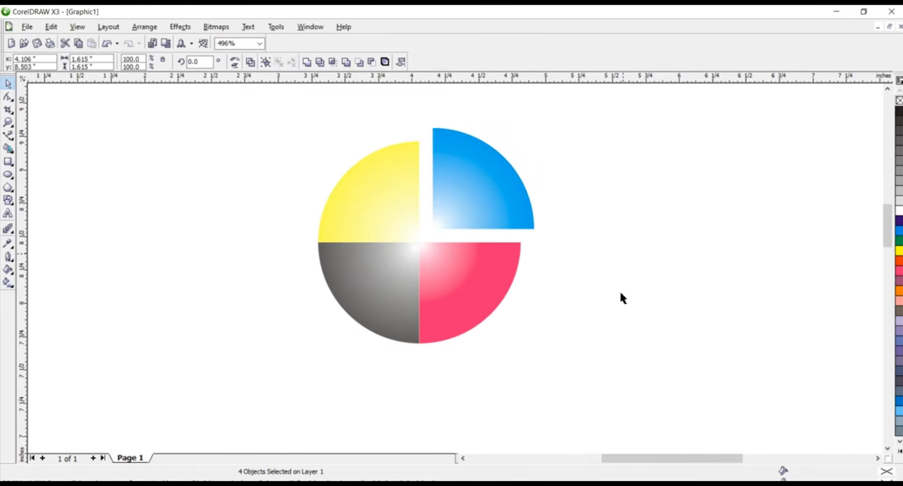
- Give the magenta, black and yellow quarters a white outline
{"action": "scroll", "coordinate": [544, 324], "scroll_direction": "up", "scroll_amount": 1}
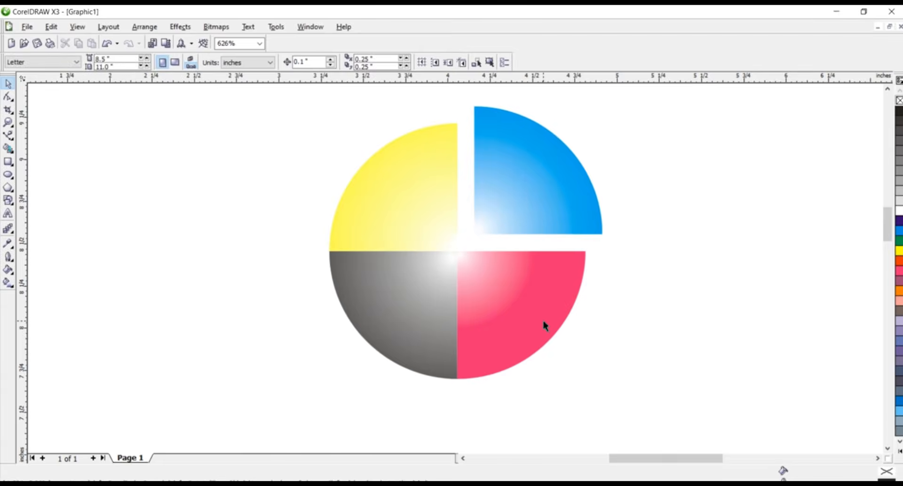
{"action": "left_click", "coordinate": [541, 322]}
{"action": "left_click", "coordinate": [372, 347], "text": "shift"}
{"action": "left_click", "coordinate": [387, 202], "text": "shift"}
{"action": "left_click", "coordinate": [500, 176], "text": "shift"}
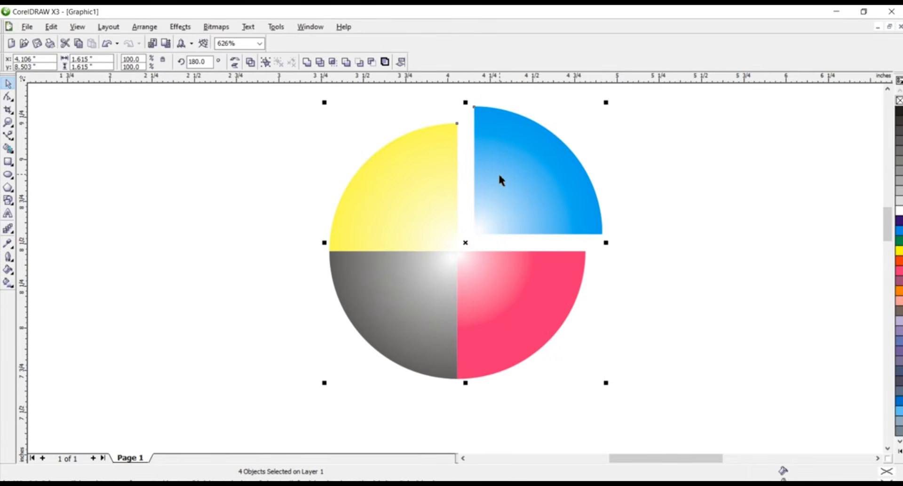
{"action": "left_click", "coordinate": [479, 318]}
{"action": "left_click", "coordinate": [407, 256], "text": "shift"}
{"action": "left_click", "coordinate": [412, 223], "text": "shift"}
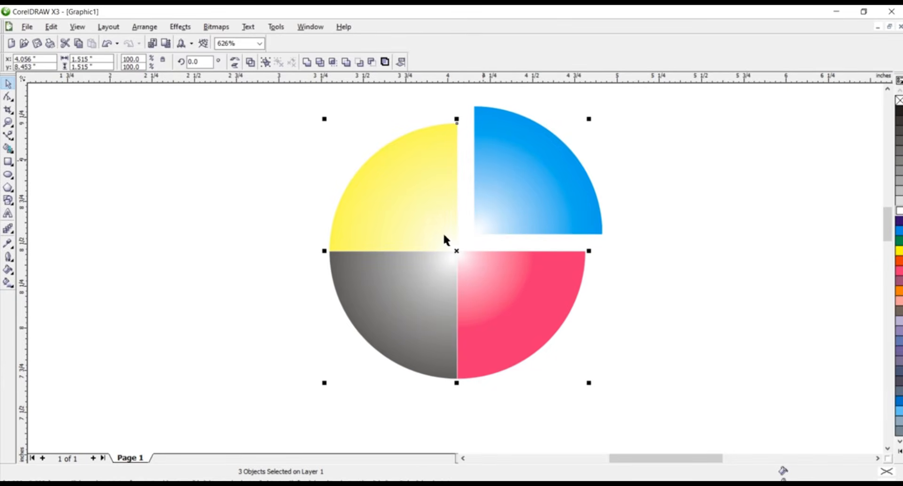
- Set the three quarters' outline to 2.0 pt with rounded corners, round line caps and placement behind the fill
{"action": "key", "text": "F12"}
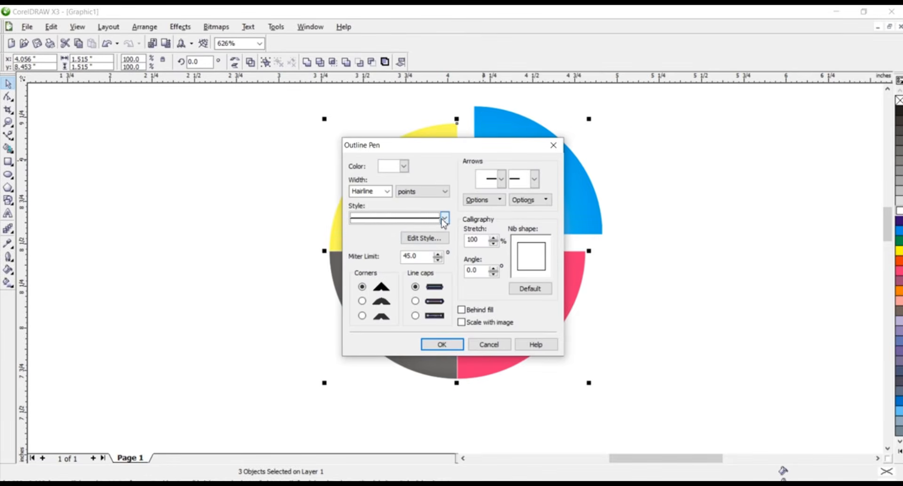
{"action": "left_click", "coordinate": [386, 192]}
{"action": "left_click", "coordinate": [370, 232]}
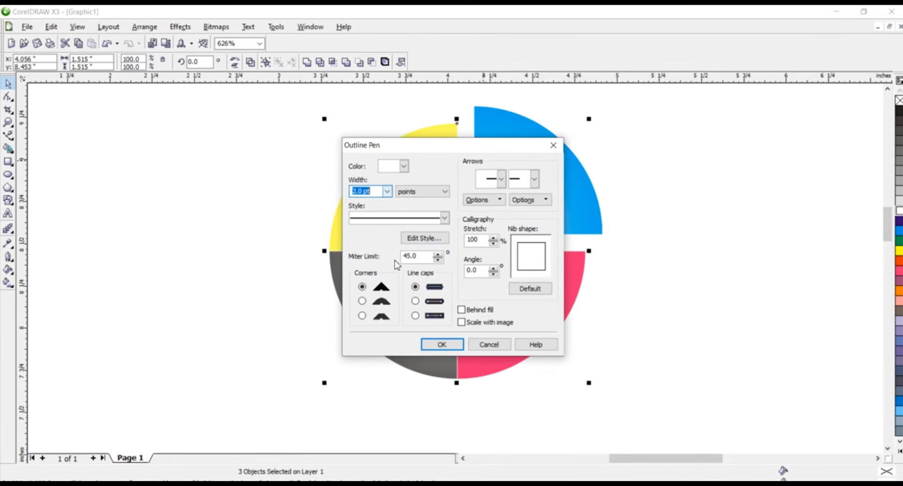
{"action": "left_click", "coordinate": [362, 301]}
{"action": "left_click", "coordinate": [415, 301]}
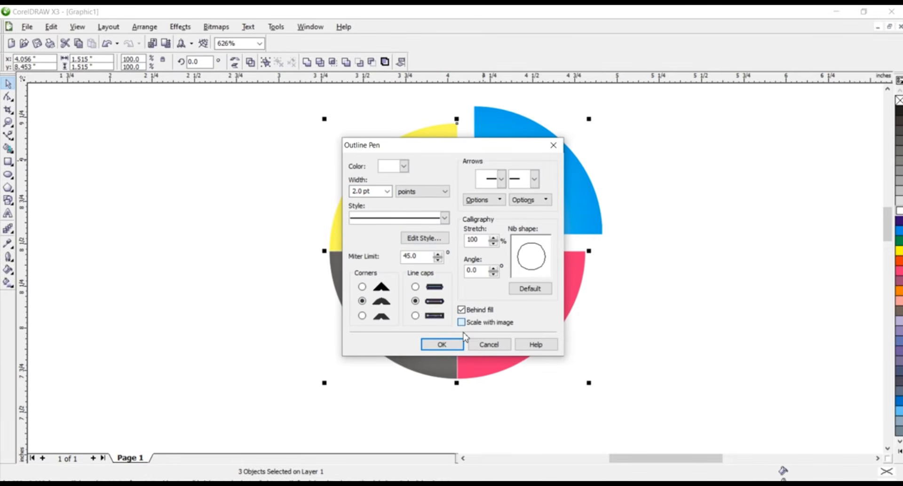
{"action": "left_click", "coordinate": [441, 344]}
{"action": "left_click", "coordinate": [698, 318]}
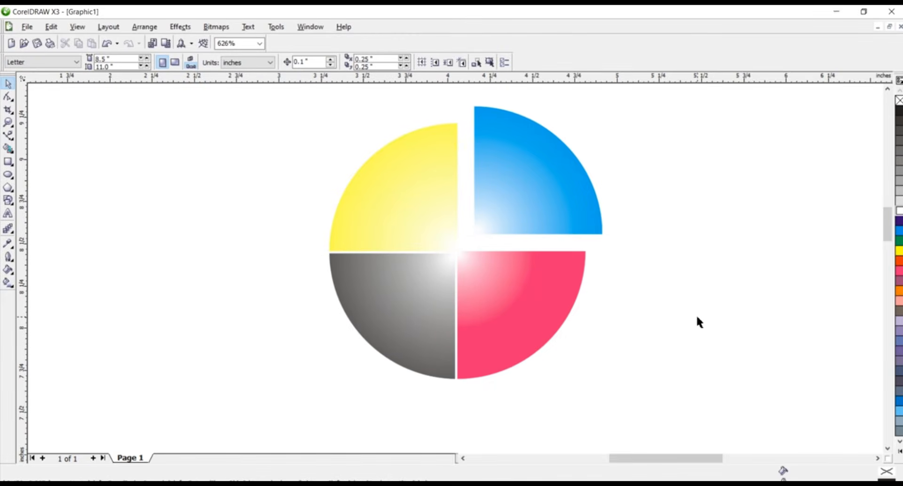
- Add a black drop shadow to all four quarters with opacity 50 and feathering 15
{"action": "left_click_drag", "start_coordinate": [285, 440], "coordinate": [672, 85]}
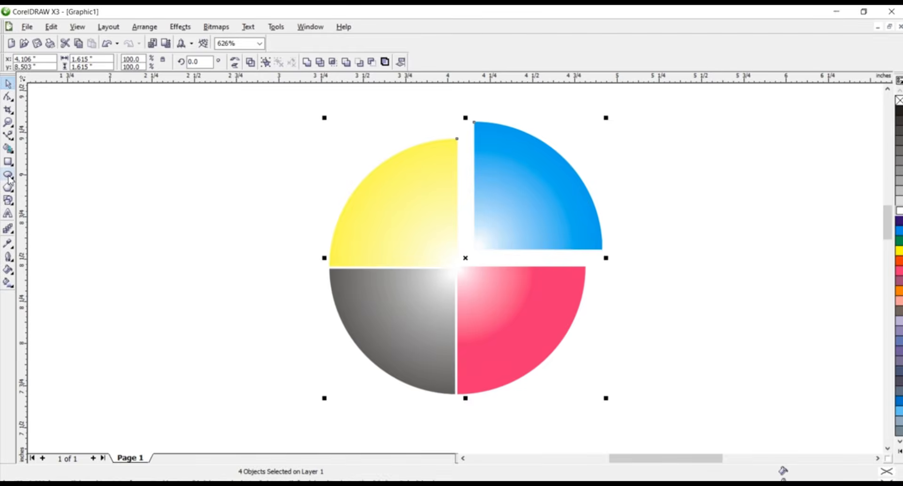
{"action": "left_click", "coordinate": [9, 230]}
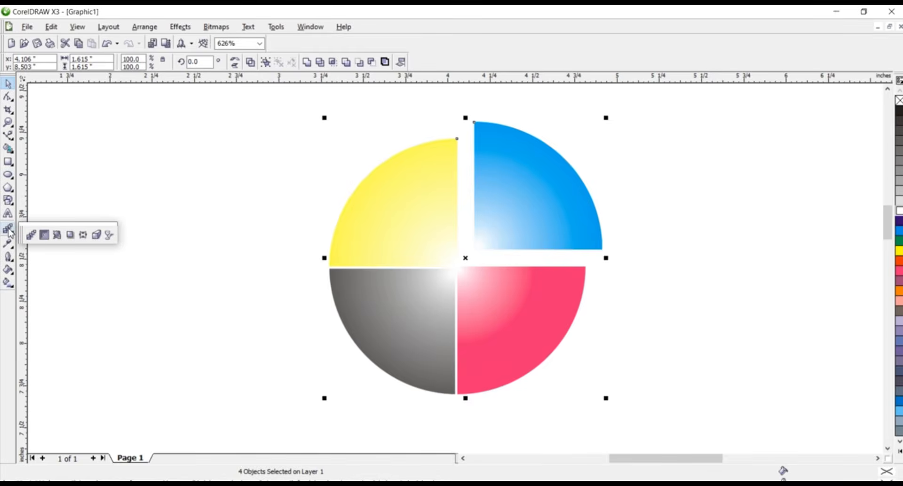
{"action": "left_click", "coordinate": [74, 237]}
{"action": "left_click_drag", "start_coordinate": [460, 266], "coordinate": [473, 276]}
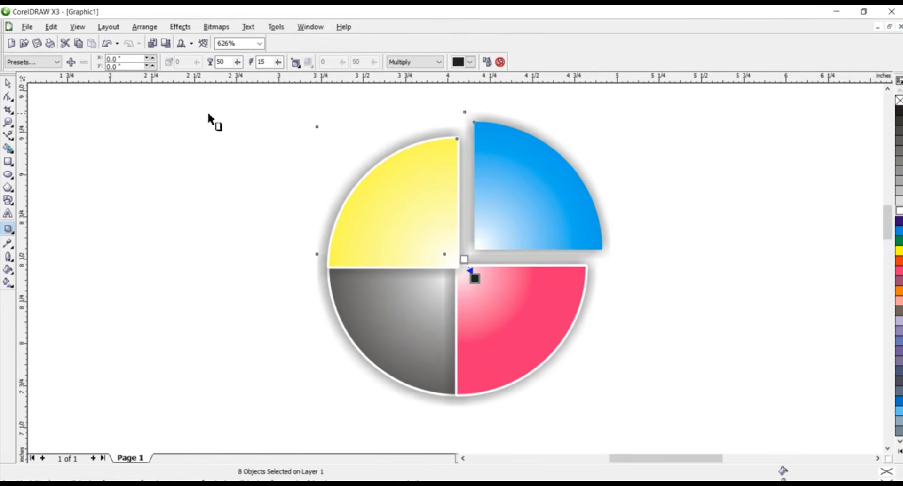
{"action": "left_click", "coordinate": [7, 84]}
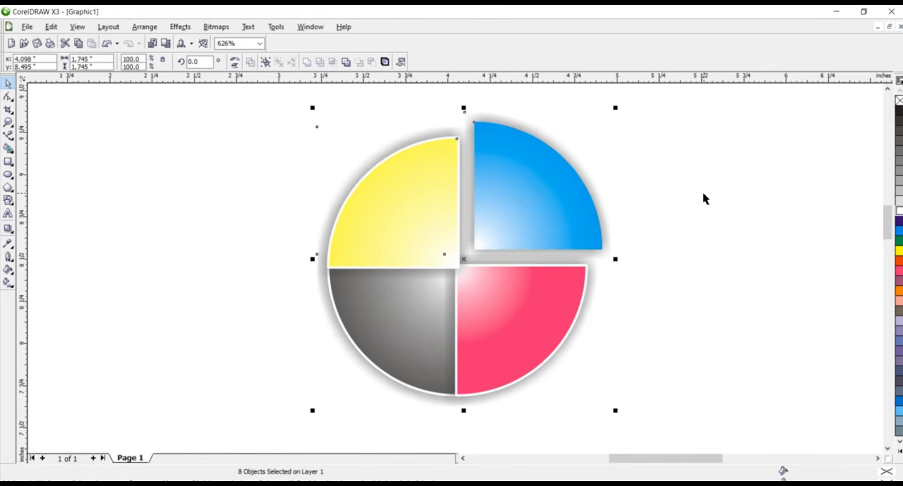
{"action": "left_click", "coordinate": [700, 263]}
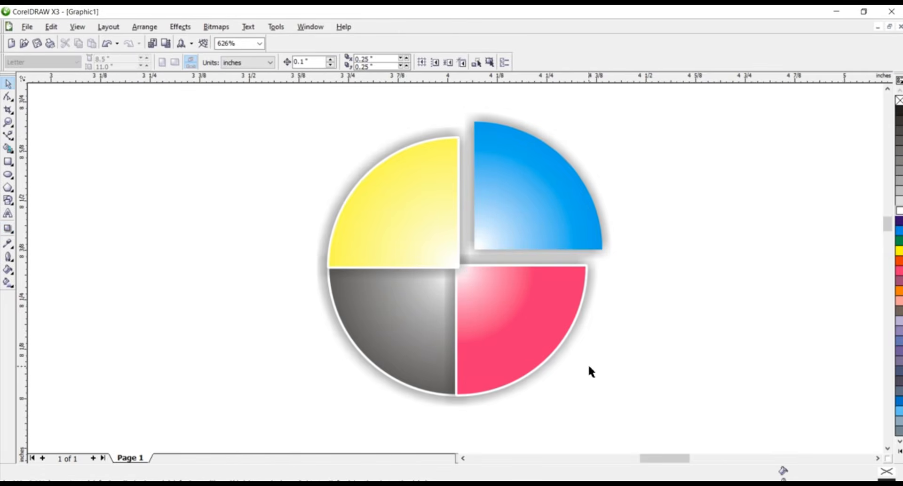
{"action": "scroll", "coordinate": [522, 284], "scroll_direction": "up", "scroll_amount": 3}
{"action": "left_click", "coordinate": [504, 268]}
{"action": "left_click", "coordinate": [532, 278]}
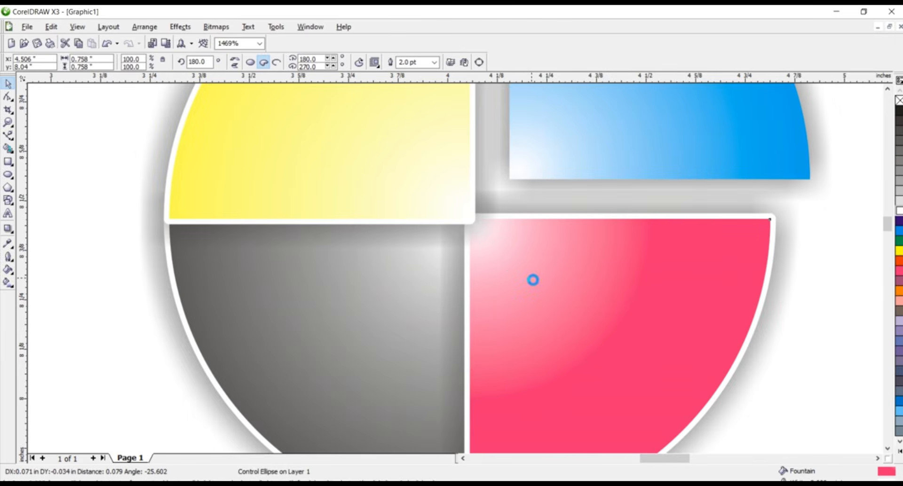
{"action": "left_click_drag", "start_coordinate": [530, 279], "coordinate": [502, 265]}
- Send the yellow quarter and its shadow behind the black quarter
{"action": "left_click", "coordinate": [412, 201]}
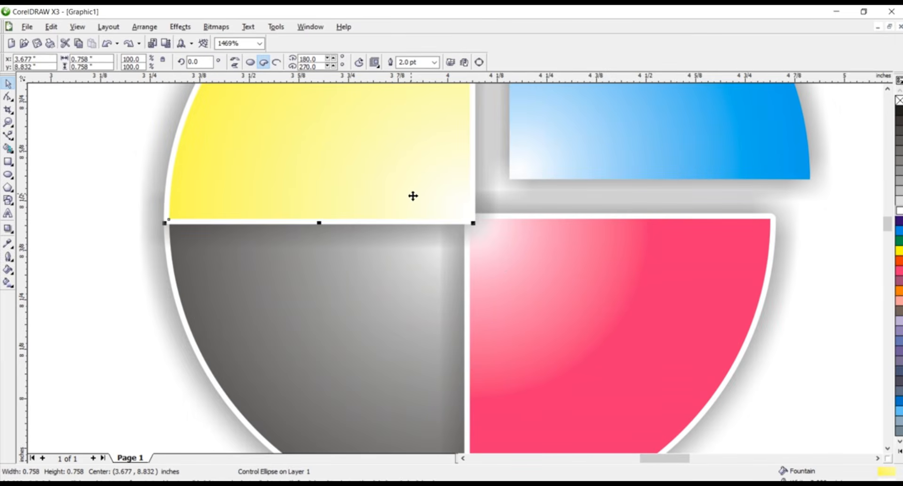
{"action": "left_click", "coordinate": [453, 269]}
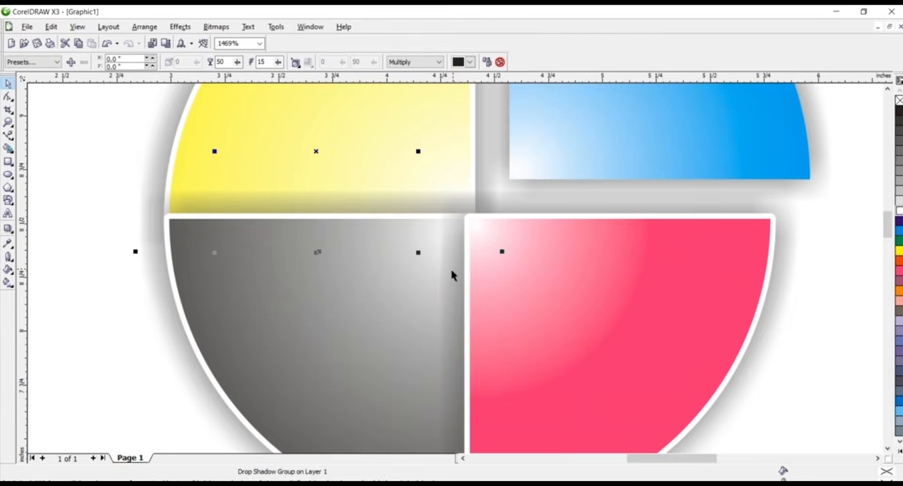
- Space the quarters evenly by nudging the magenta quarter 0.1 inch right and the yellow quarter 0.1 inch up
{"action": "scroll", "coordinate": [631, 283], "scroll_direction": "down", "scroll_amount": 2}
{"action": "left_click", "coordinate": [448, 289]}
{"action": "key", "text": "Right"}
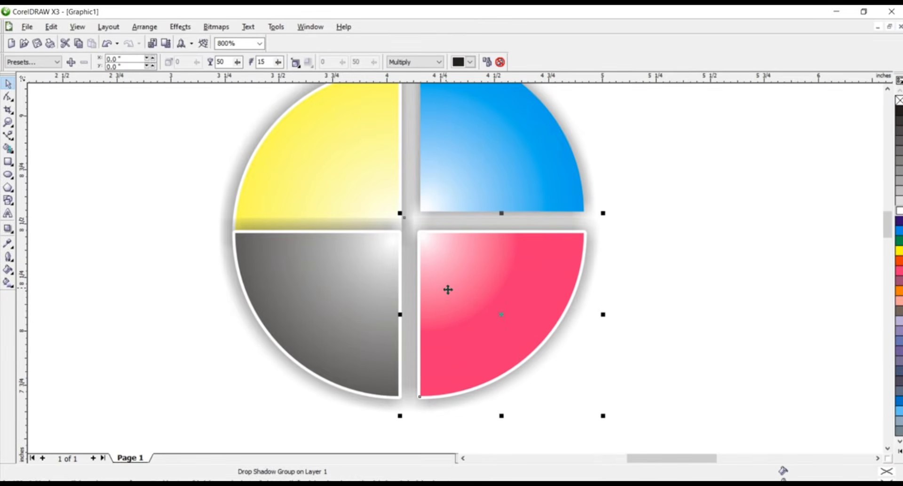
{"action": "left_click", "coordinate": [298, 328]}
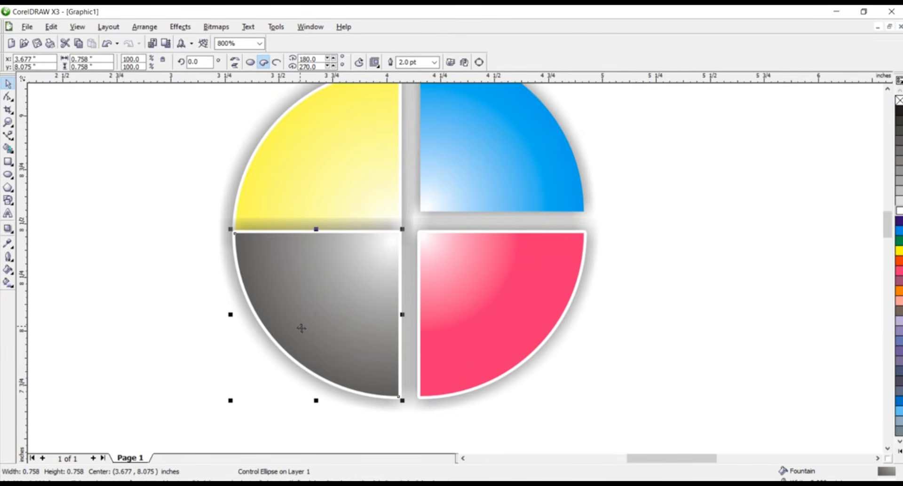
{"action": "left_click", "coordinate": [335, 196]}
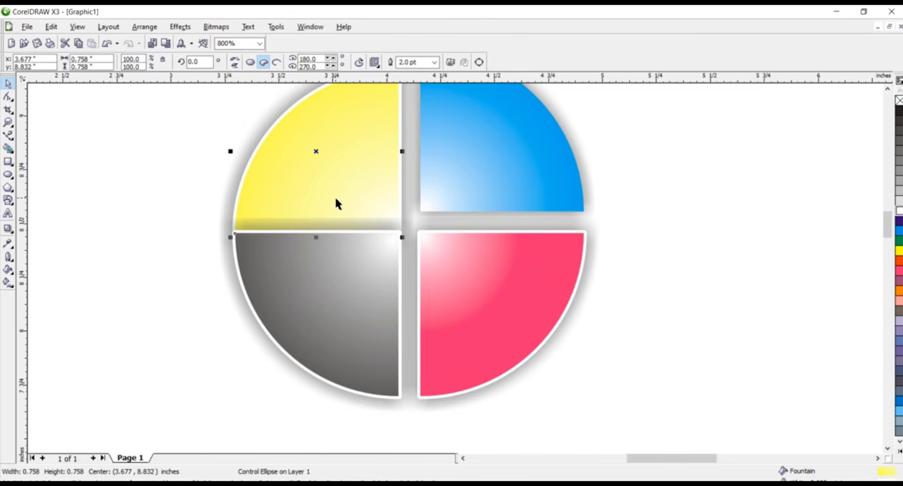
{"action": "key", "text": "Up"}
{"action": "scroll", "coordinate": [610, 319], "scroll_direction": "down", "scroll_amount": 1}
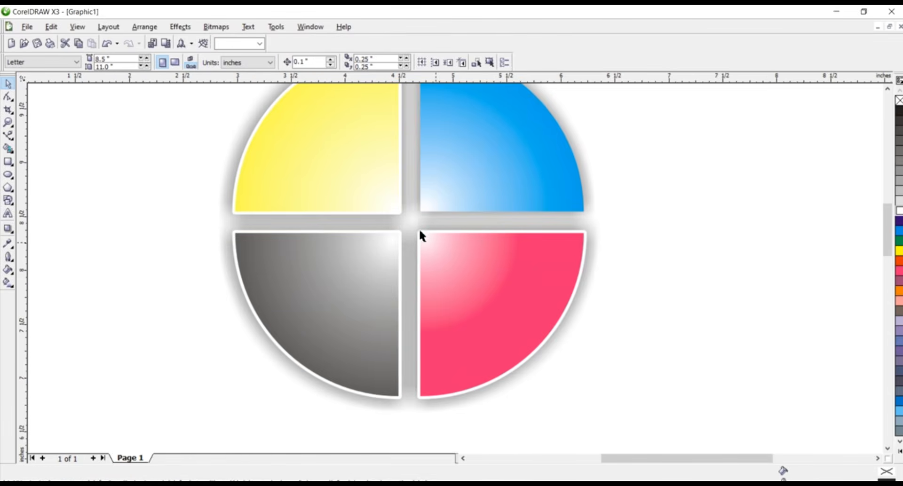
{"action": "left_click_drag", "start_coordinate": [222, 320], "coordinate": [506, 156]}
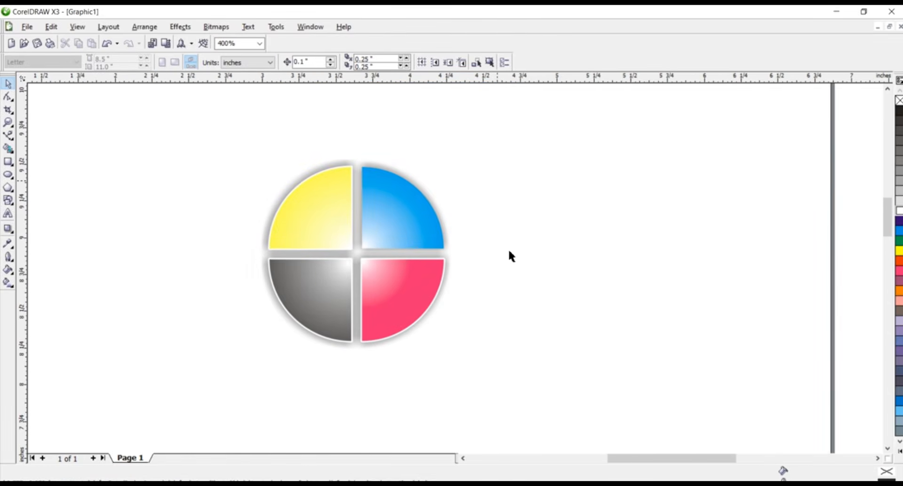
- Group all four quarters together with their drop shadows into one object
{"action": "key", "text": "F2"}
{"action": "left_click_drag", "start_coordinate": [607, 152], "coordinate": [136, 475]}
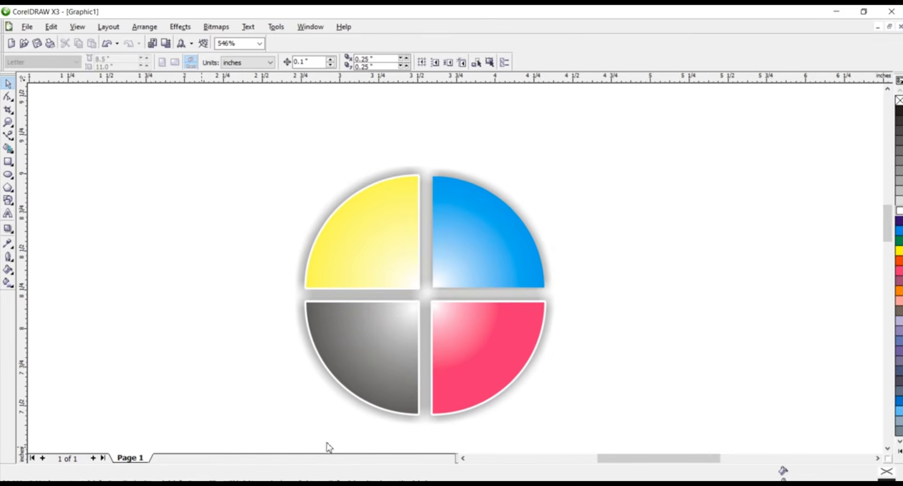
{"action": "left_click_drag", "start_coordinate": [333, 398], "coordinate": [733, 118]}
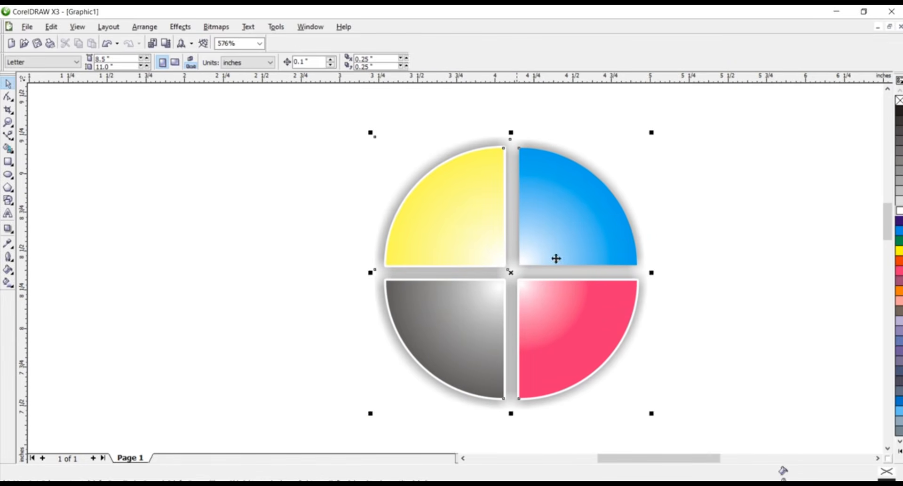
{"action": "left_click", "coordinate": [664, 314]}
{"action": "left_click", "coordinate": [572, 254]}
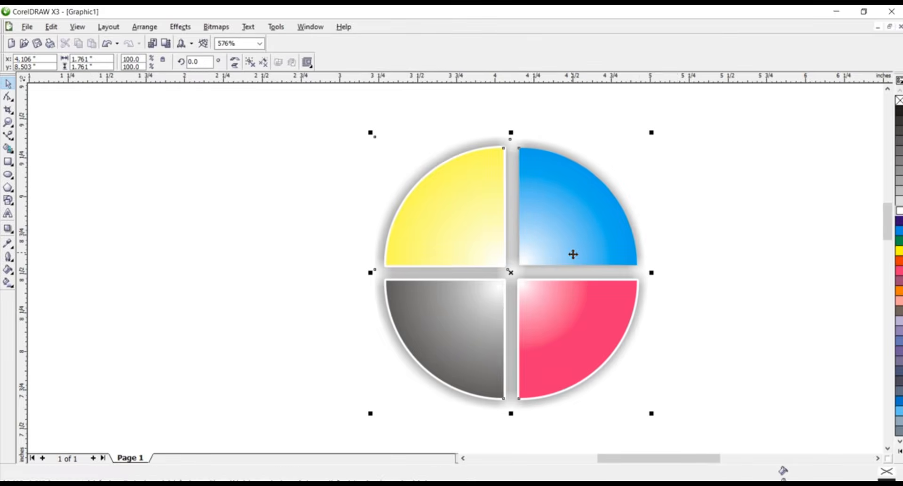
{"action": "scroll", "coordinate": [572, 254], "scroll_direction": "down", "scroll_amount": 1}
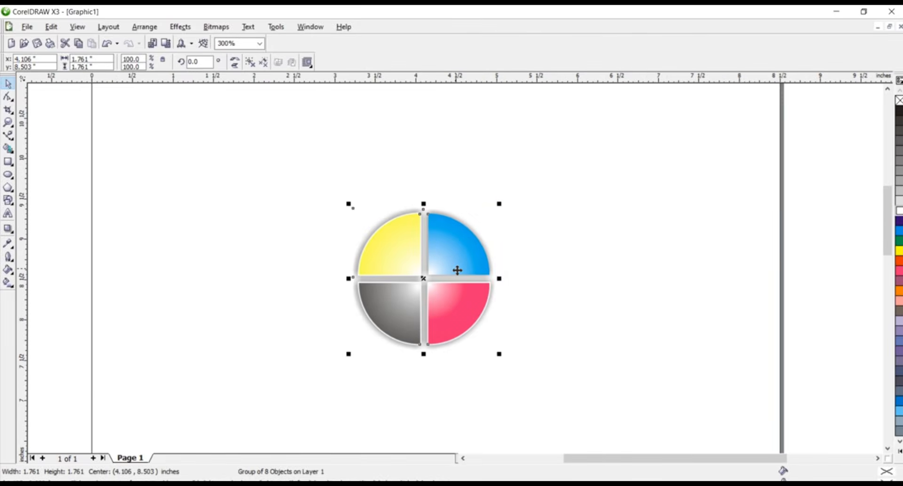
{"action": "left_click", "coordinate": [356, 197]}
- Replace the radial gradients inside the group with solid fills: cyan for the blue quarter, and yellow, magenta and black for the others
{"action": "scroll", "coordinate": [555, 381], "scroll_direction": "up", "scroll_amount": 1}
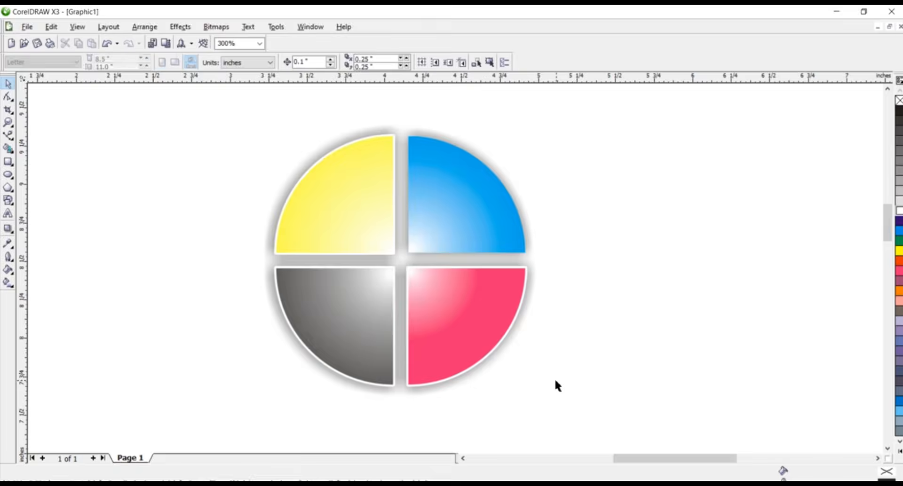
{"action": "left_click", "coordinate": [461, 179], "text": "ctrl"}
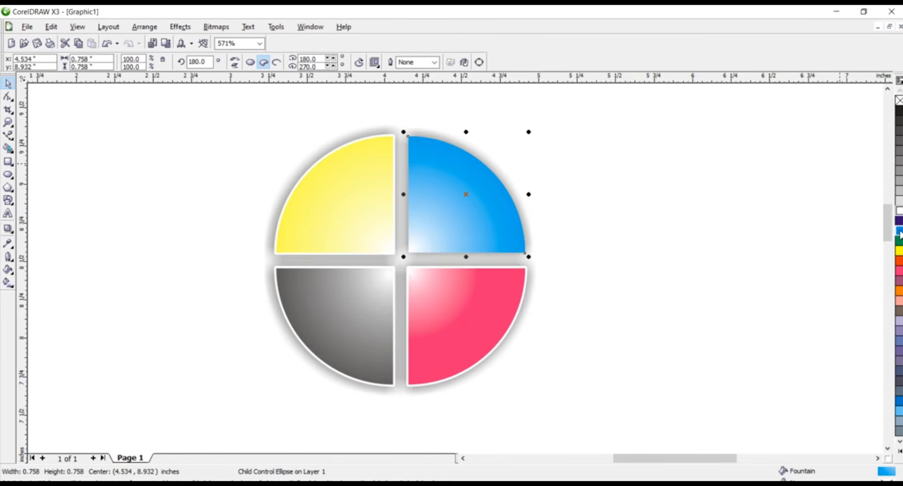
{"action": "left_click", "coordinate": [899, 230]}
{"action": "left_click", "coordinate": [384, 228], "text": "ctrl"}
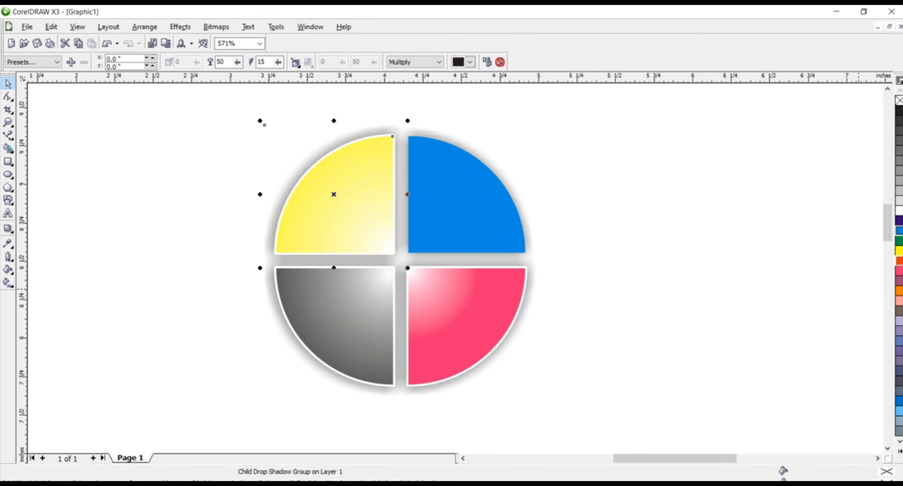
{"action": "left_click", "coordinate": [899, 254]}
{"action": "left_click", "coordinate": [500, 329], "text": "ctrl"}
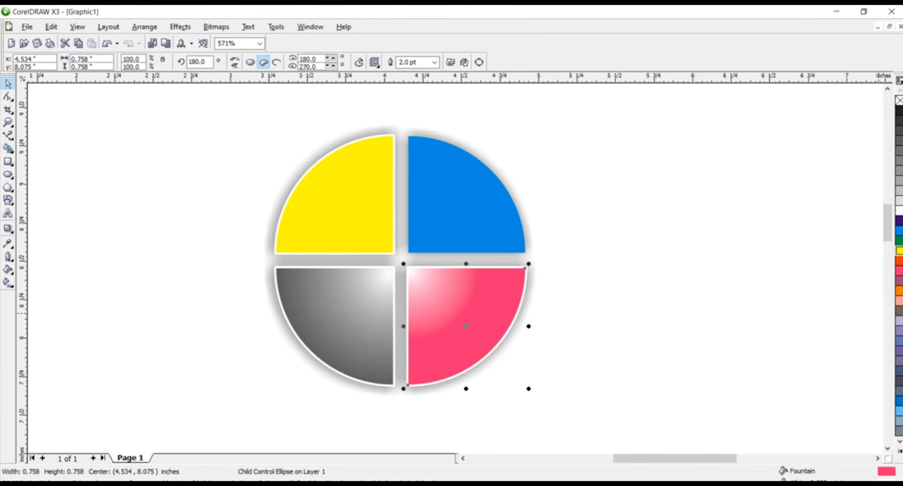
{"action": "left_click", "coordinate": [898, 270]}
{"action": "left_click", "coordinate": [308, 320], "text": "ctrl"}
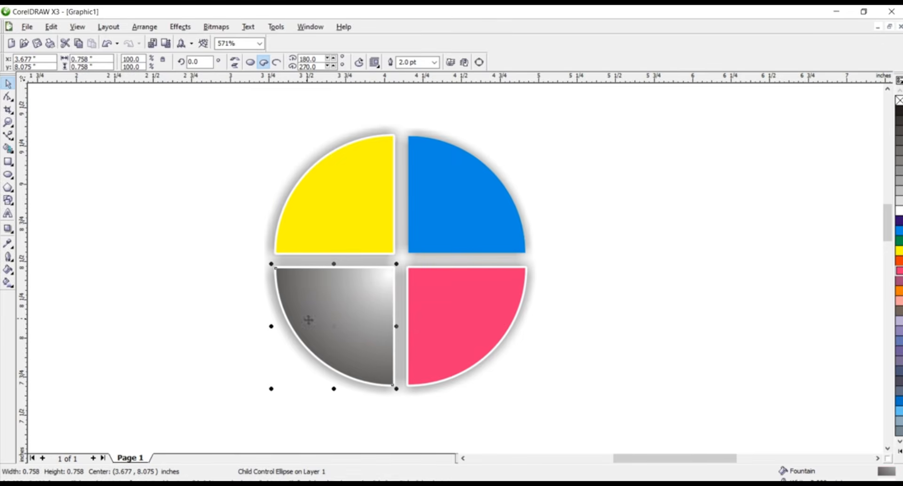
{"action": "left_click", "coordinate": [898, 111]}
{"action": "left_click", "coordinate": [670, 313]}
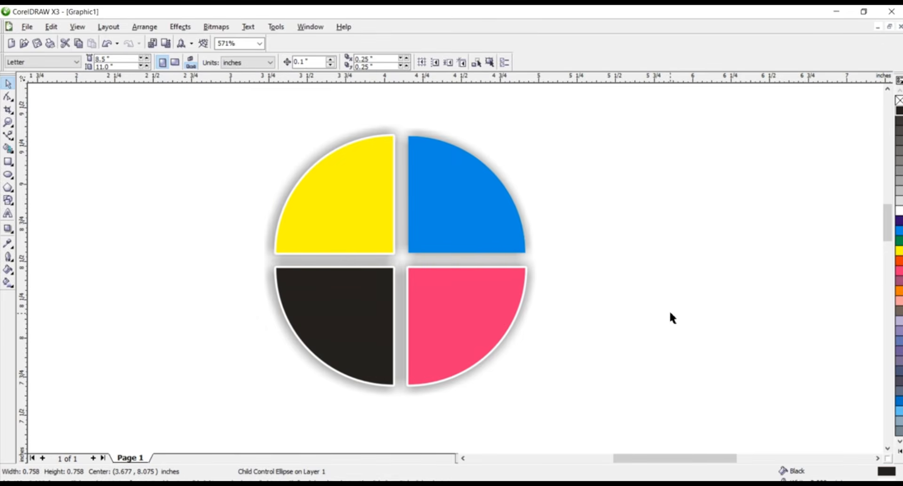
{"action": "left_click", "coordinate": [390, 131], "text": "ctrl"}
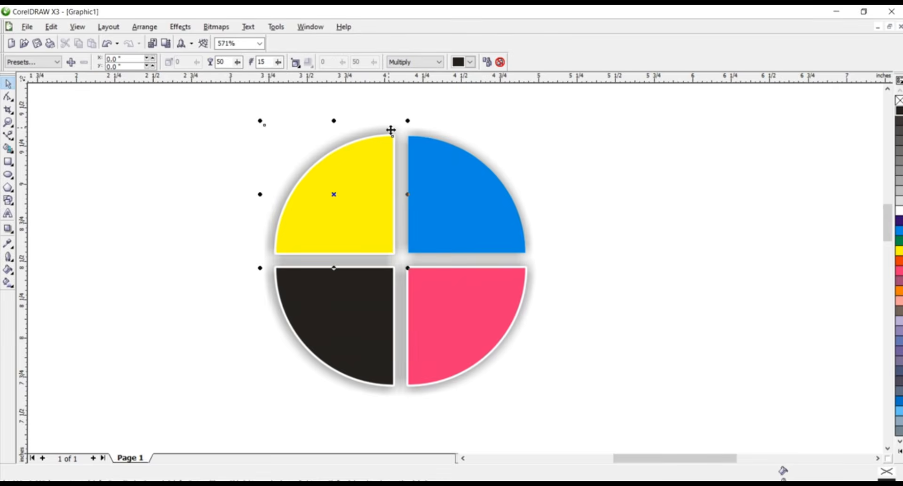
{"action": "left_click_drag", "start_coordinate": [449, 175], "coordinate": [424, 196]}
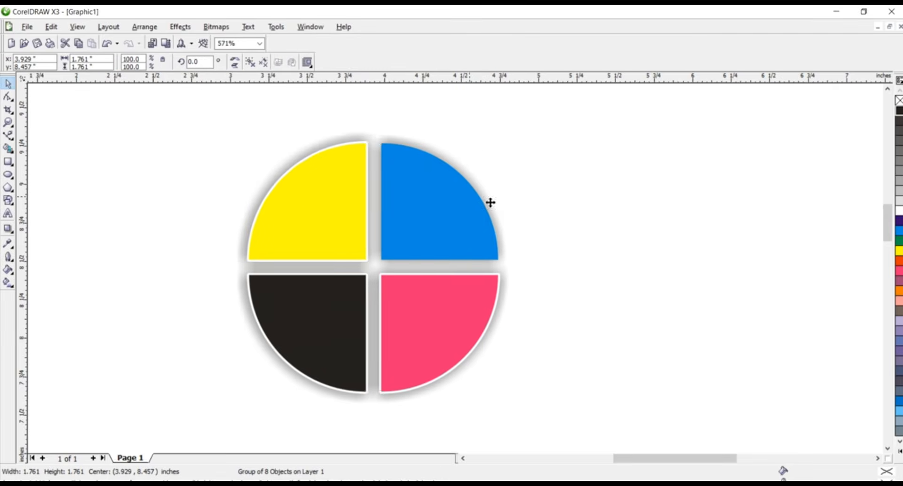
{"action": "key", "text": "ctrl+z"}
{"action": "left_click", "coordinate": [621, 264]}
- Give the cyan quarter inside the group a white 2.0 pt outline
{"action": "left_click", "coordinate": [474, 209], "text": "ctrl"}
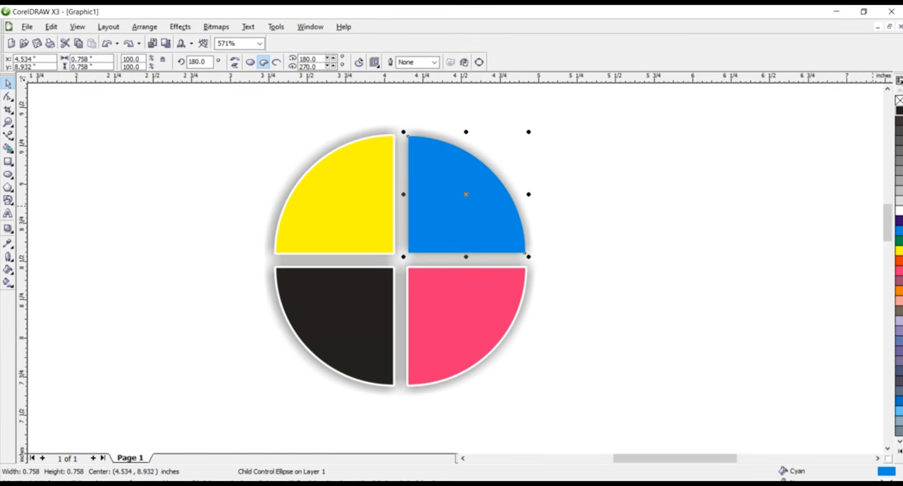
{"action": "left_click", "coordinate": [434, 62]}
{"action": "left_click", "coordinate": [413, 108]}
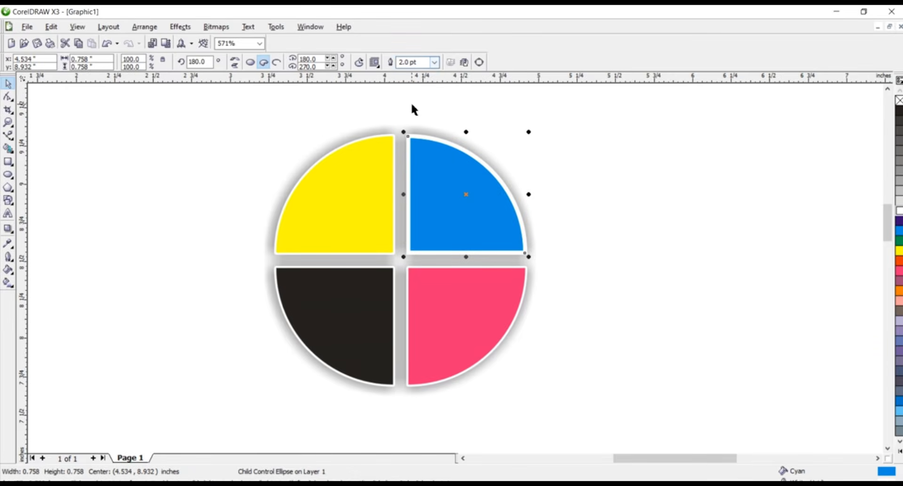
- Set the cyan quarter's outline to rounded corners and round line caps, placed behind the fill and scaled with the image
{"action": "left_click", "coordinate": [325, 195], "text": "ctrl"}
{"action": "left_click", "coordinate": [368, 308], "text": "ctrl"}
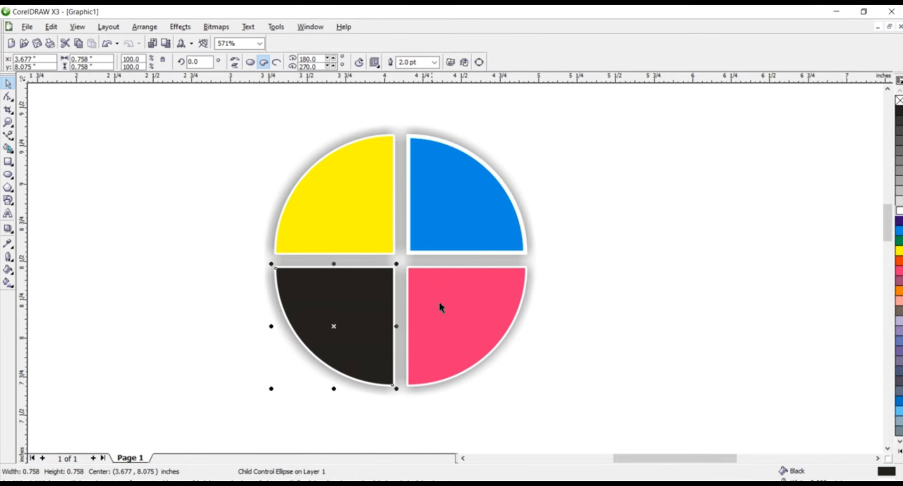
{"action": "left_click", "coordinate": [451, 307], "text": "ctrl"}
{"action": "left_click", "coordinate": [457, 228], "text": "ctrl"}
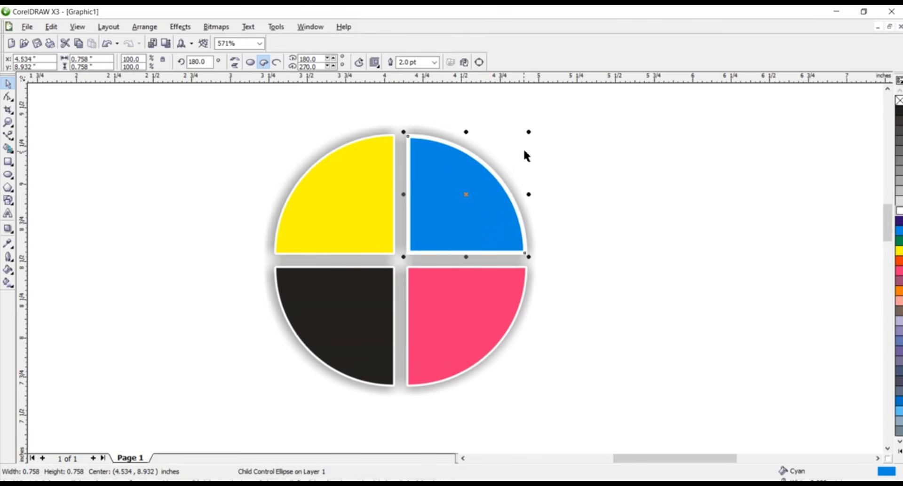
{"action": "key", "text": "F12"}
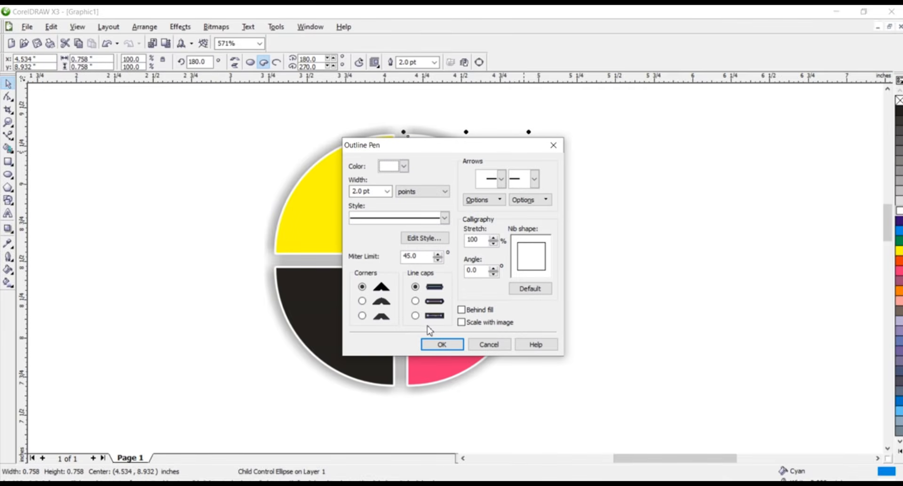
{"action": "left_click", "coordinate": [415, 301]}
{"action": "left_click", "coordinate": [361, 301]}
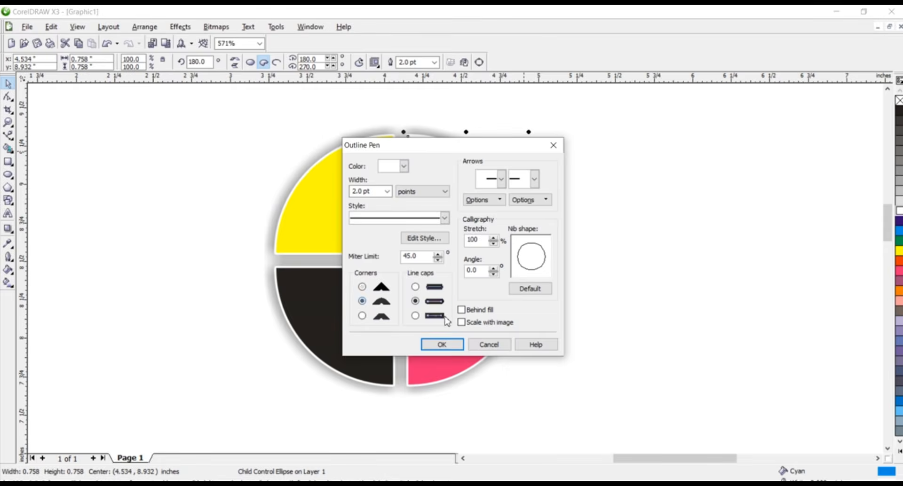
{"action": "left_click", "coordinate": [461, 309]}
{"action": "left_click", "coordinate": [461, 322]}
{"action": "left_click", "coordinate": [442, 343]}
{"action": "left_click", "coordinate": [636, 290]}
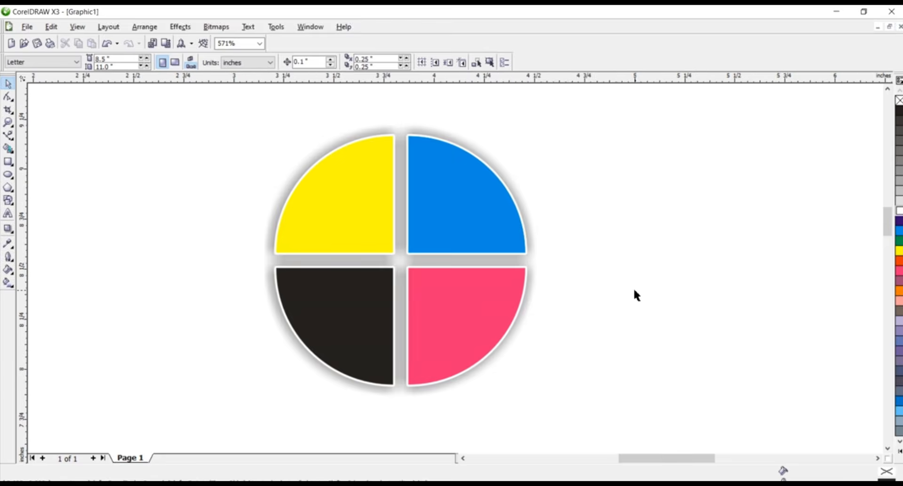
- Preview the four-part graphic full screen, then return to the normal drawing view
{"action": "scroll", "coordinate": [632, 286], "scroll_direction": "up", "scroll_amount": 1}
{"action": "key", "text": "F9"}
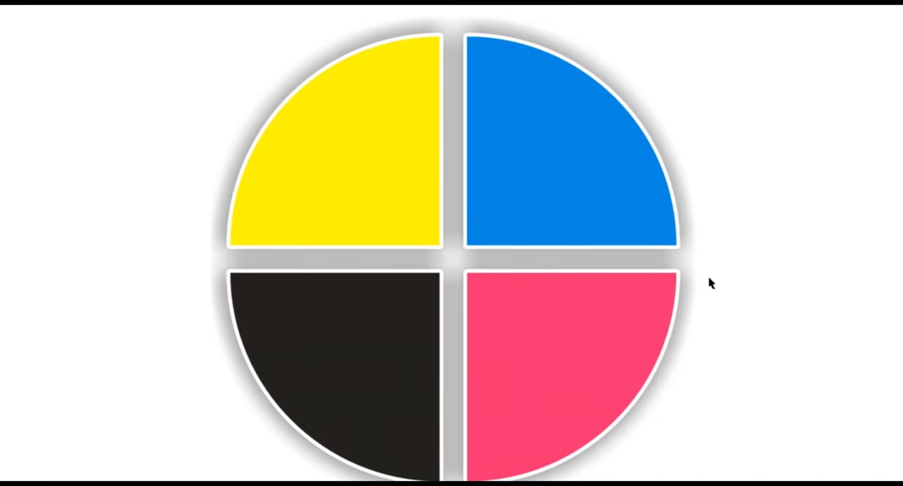
{"action": "key", "text": "F9"}
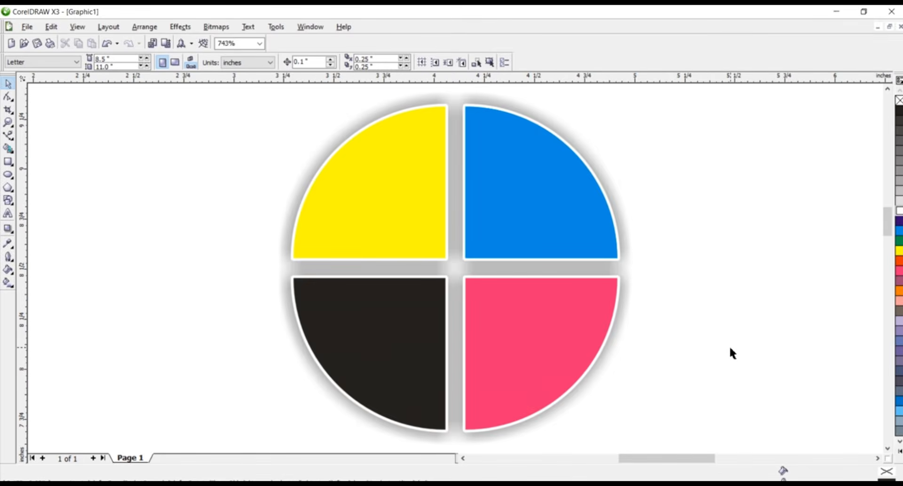